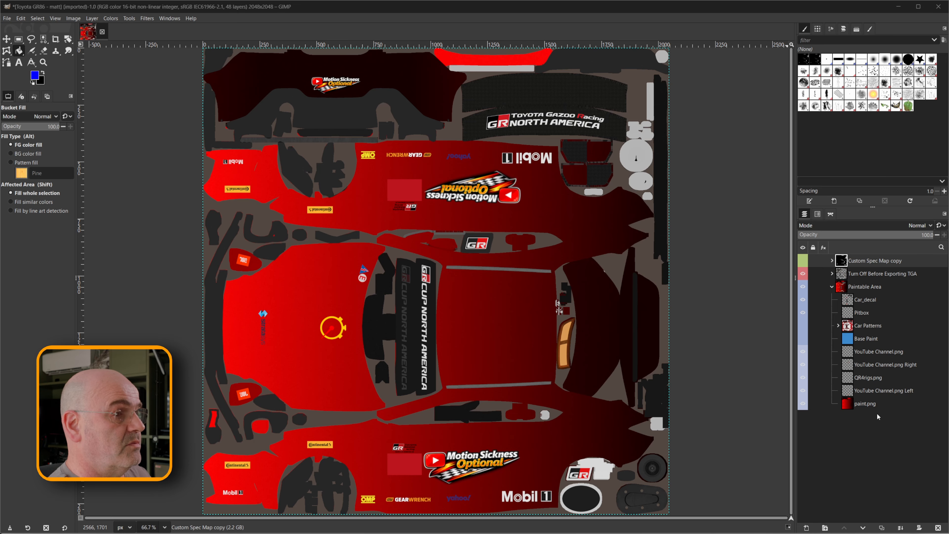
Expand the Custom Spec Map copy group and examine its red, green and blue channel layers and its blend mode options.
left_click(883, 390)
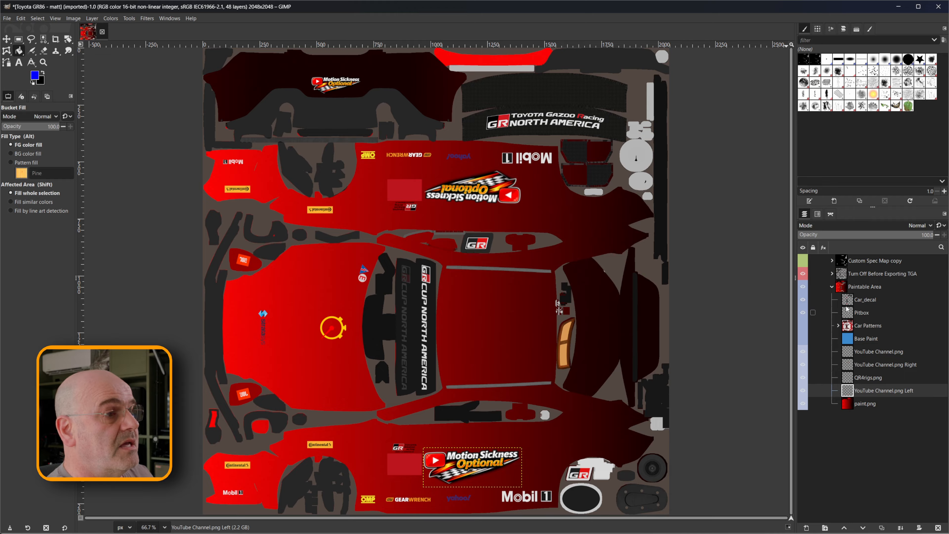
left_click(832, 260)
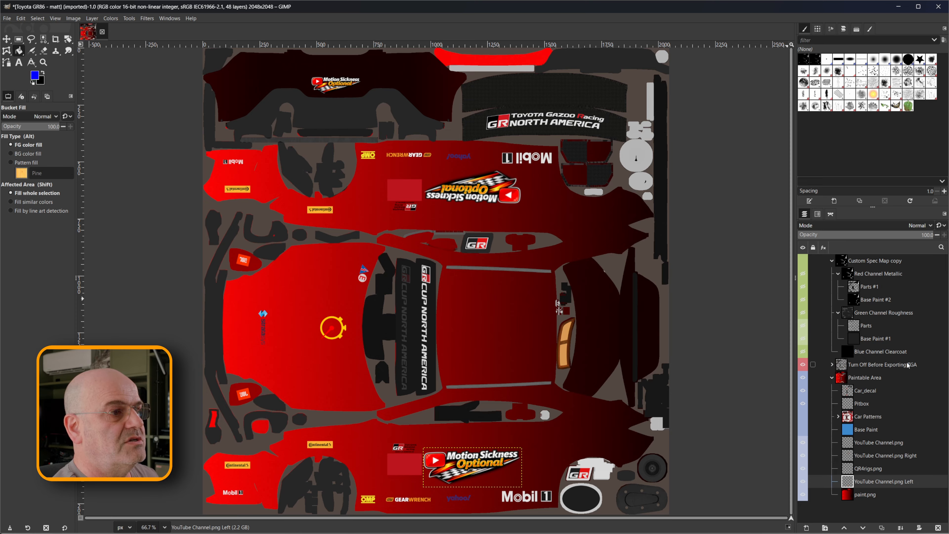
left_click(872, 262)
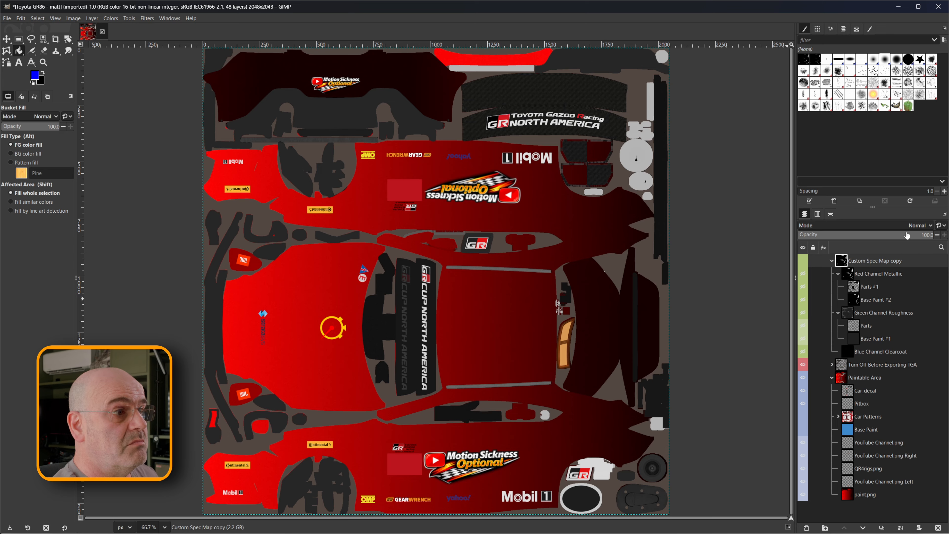
left_click(868, 277)
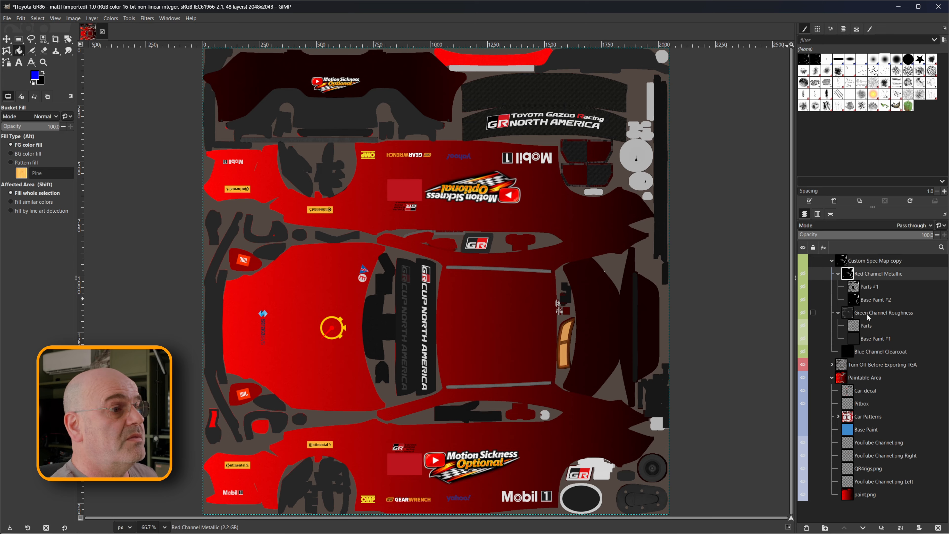
left_click(877, 351)
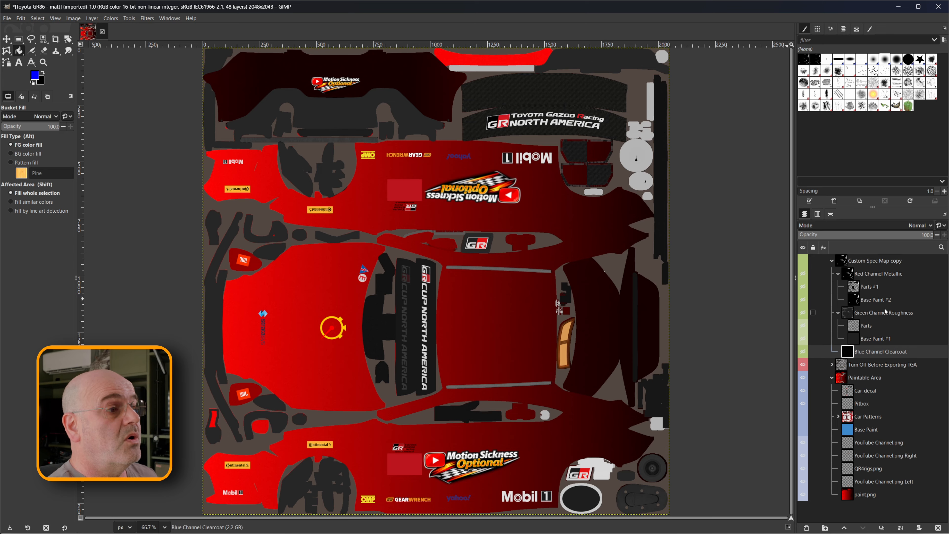
left_click(868, 262)
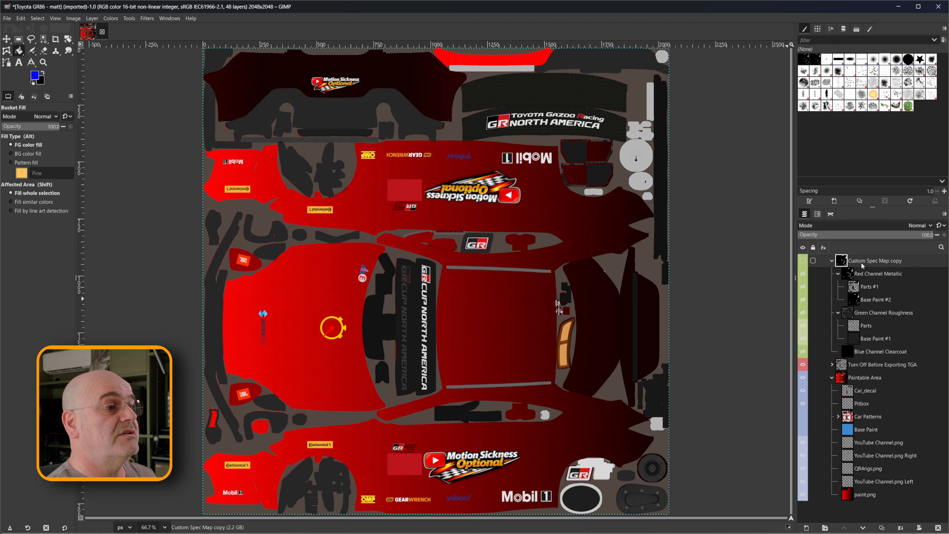
left_click(909, 225)
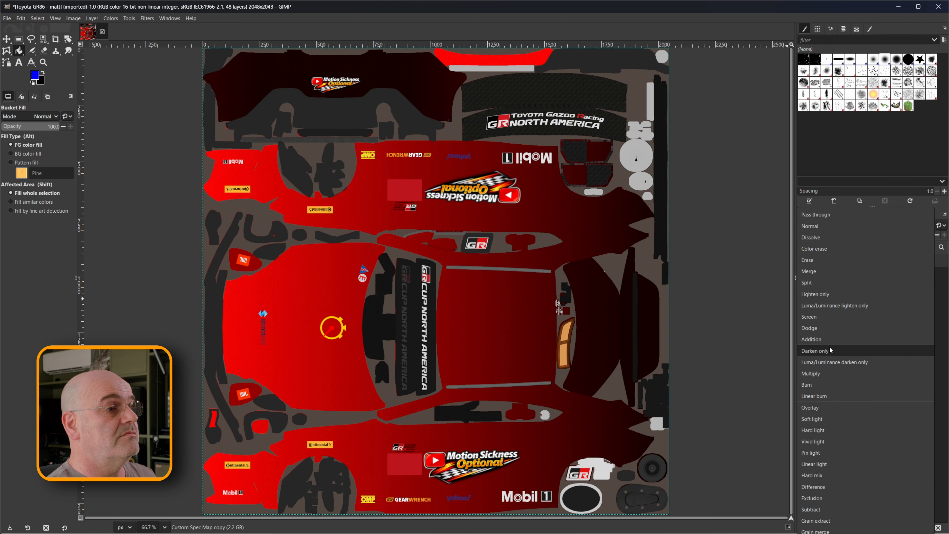
left_click(892, 339)
Set the blend mode of the Red Channel Metallic and Green Channel Roughness groups to Addition.
left_click(879, 273)
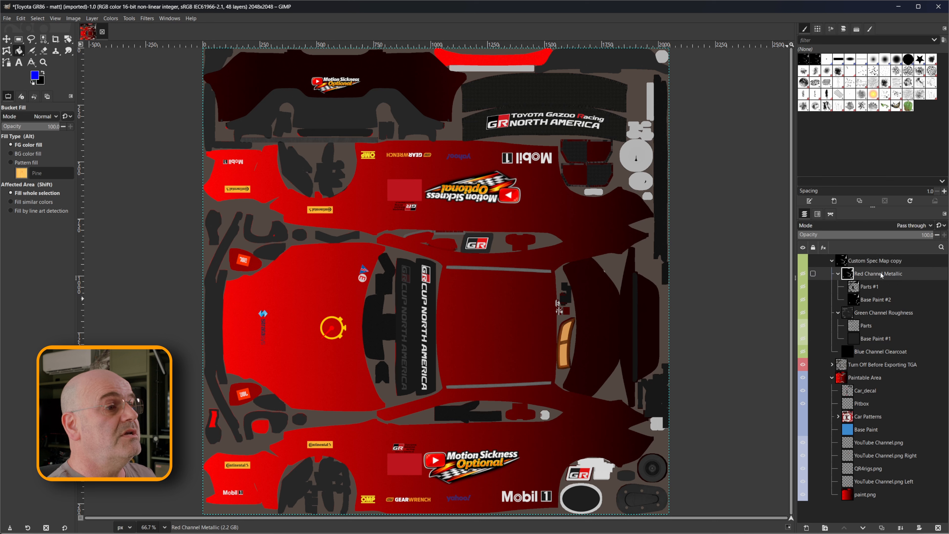
left_click(905, 225)
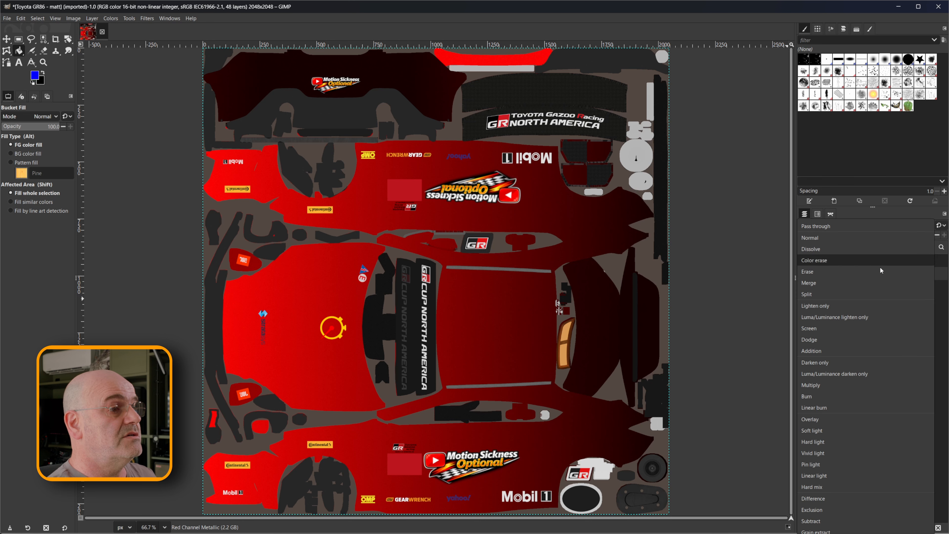
left_click(820, 351)
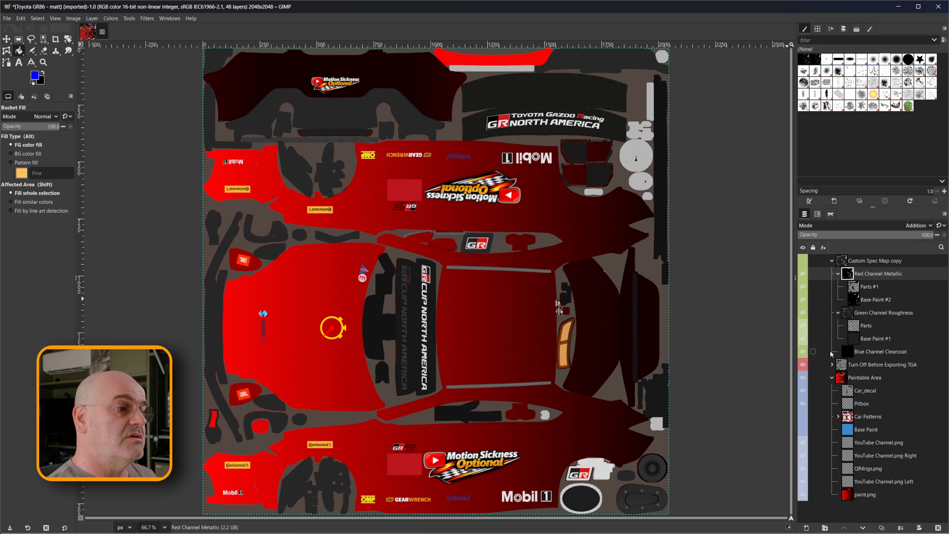
left_click(876, 313)
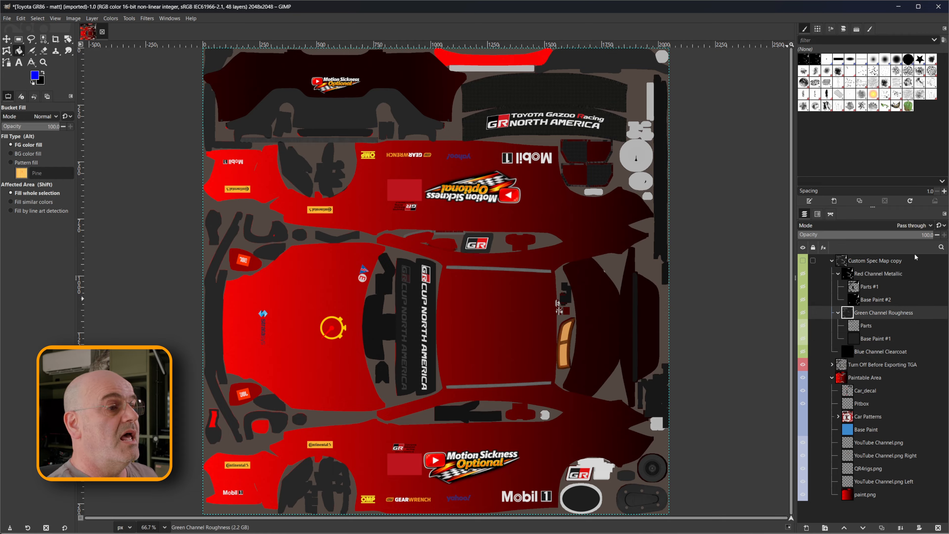
left_click(907, 226)
left_click(831, 351)
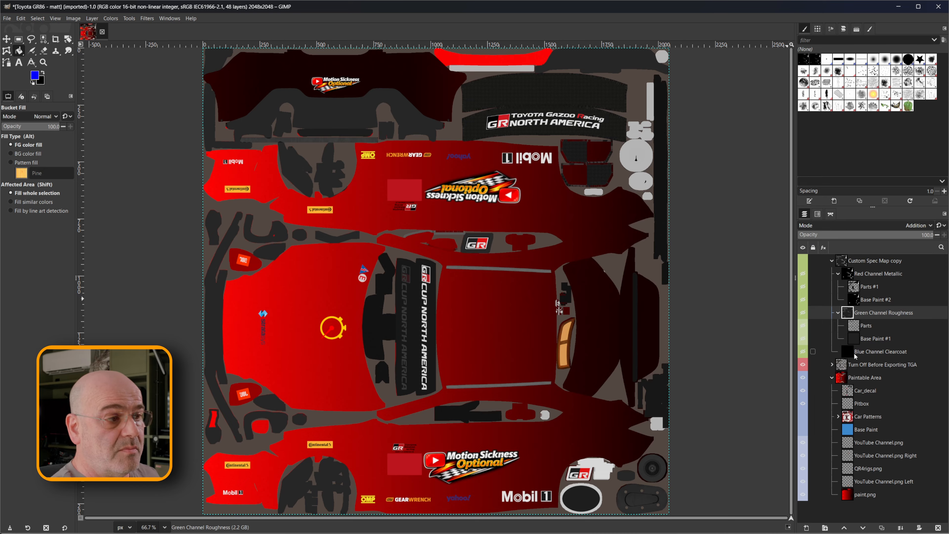
Create a layer group above the Blue Channel Clearcoat layer and name it "Blue Chaneel ClearCoat".
left_click(868, 353)
right_click(868, 352)
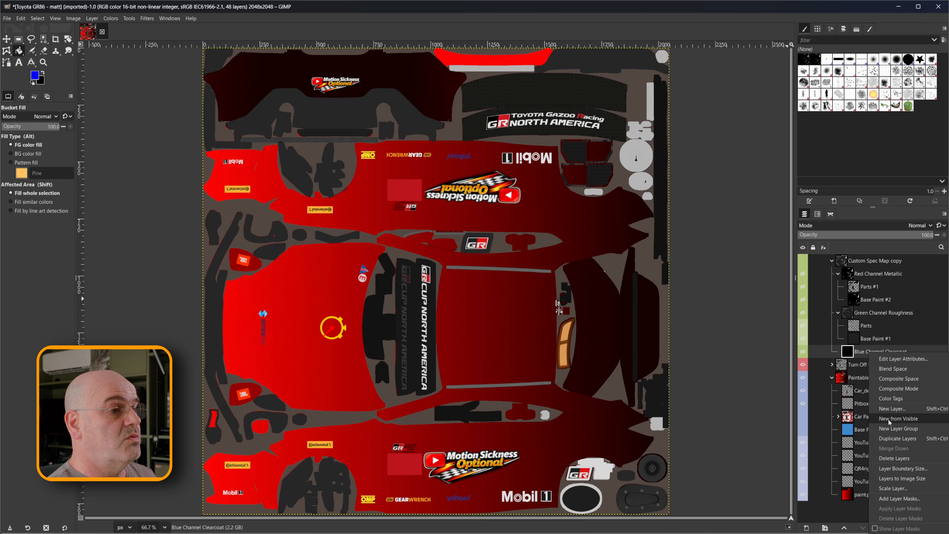
left_click(888, 428)
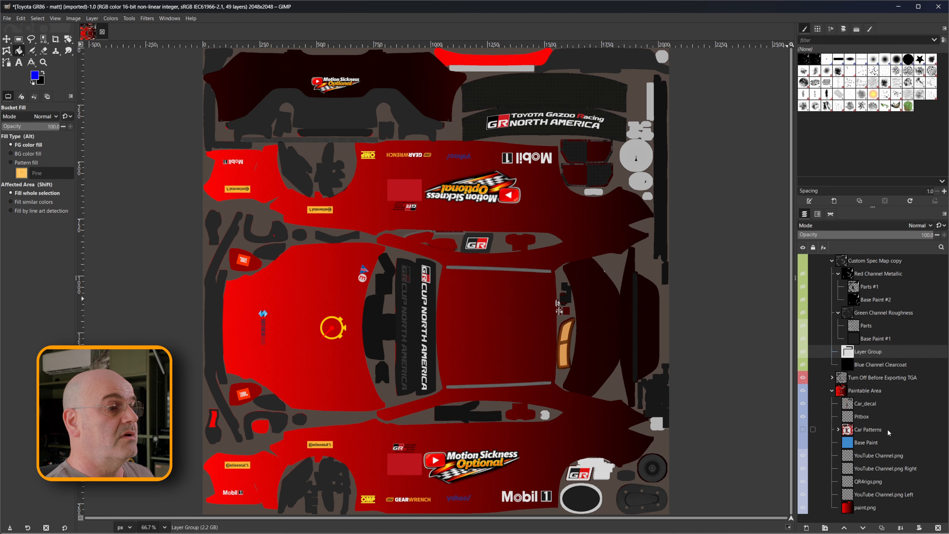
double_click(868, 351)
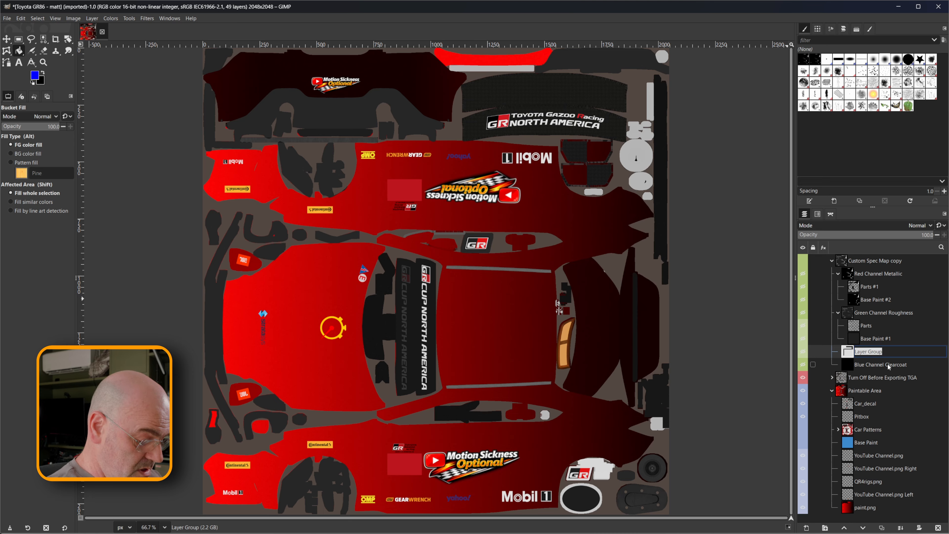
type("Bl")
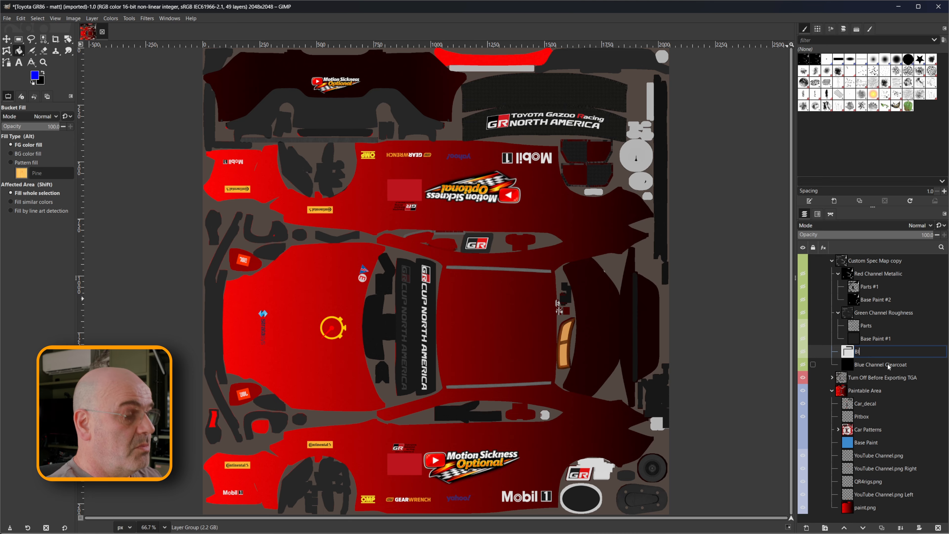
type("ue Chane")
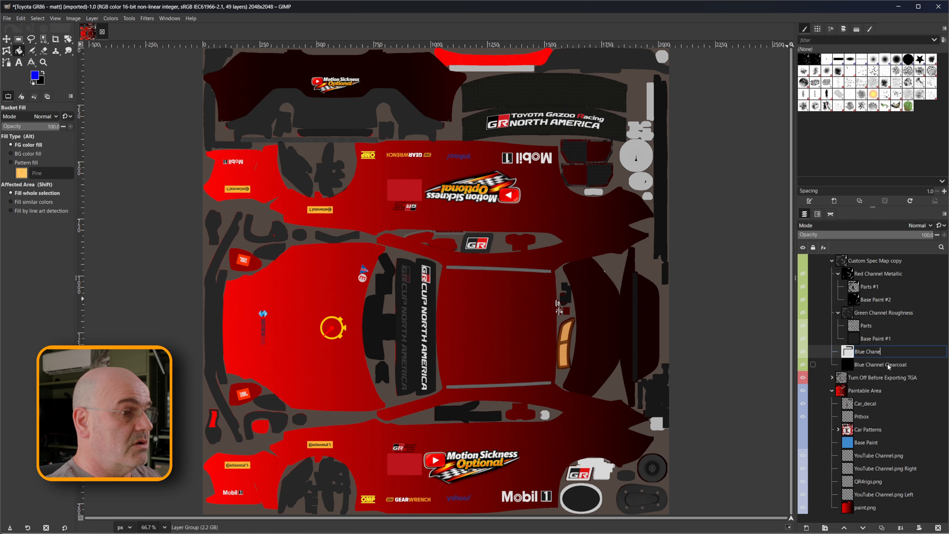
type("el Clea")
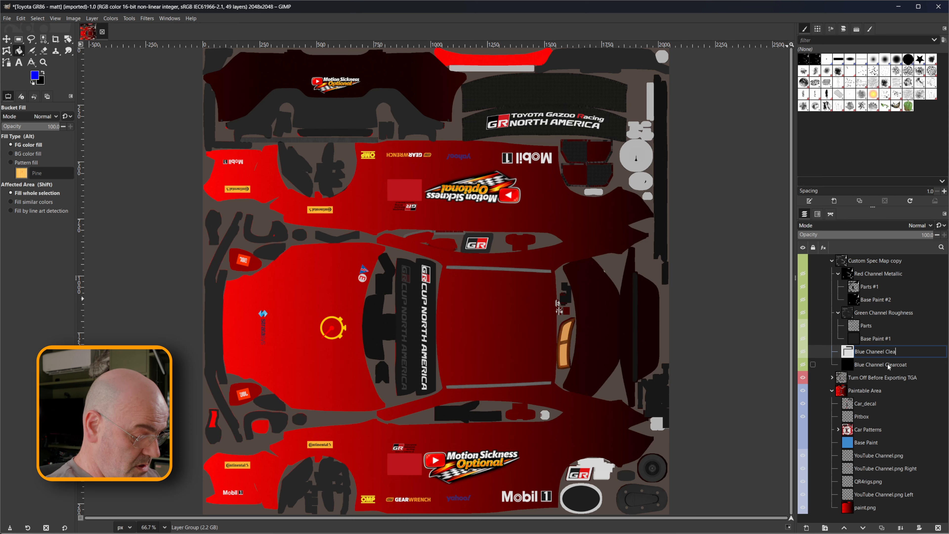
type("rCoat")
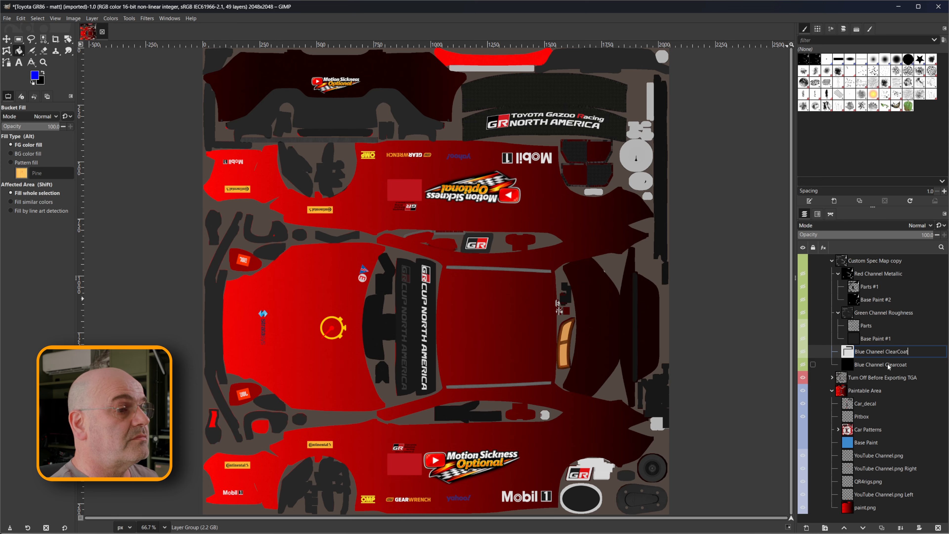
key("Return")
Move the Blue Channel Clearcoat layer into the new blue channel group and rename the layer "Blue Base Paint".
left_click(883, 364)
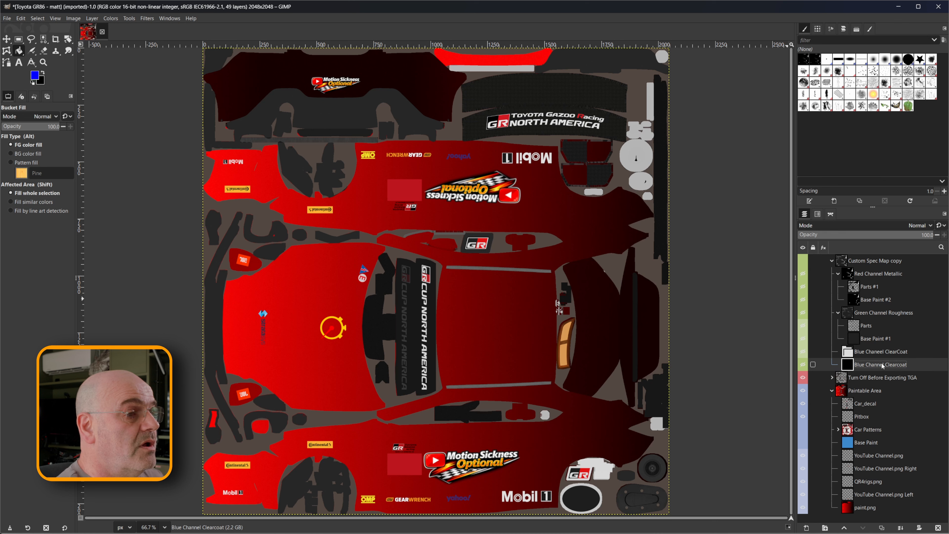
left_click_drag(875, 367, 879, 353)
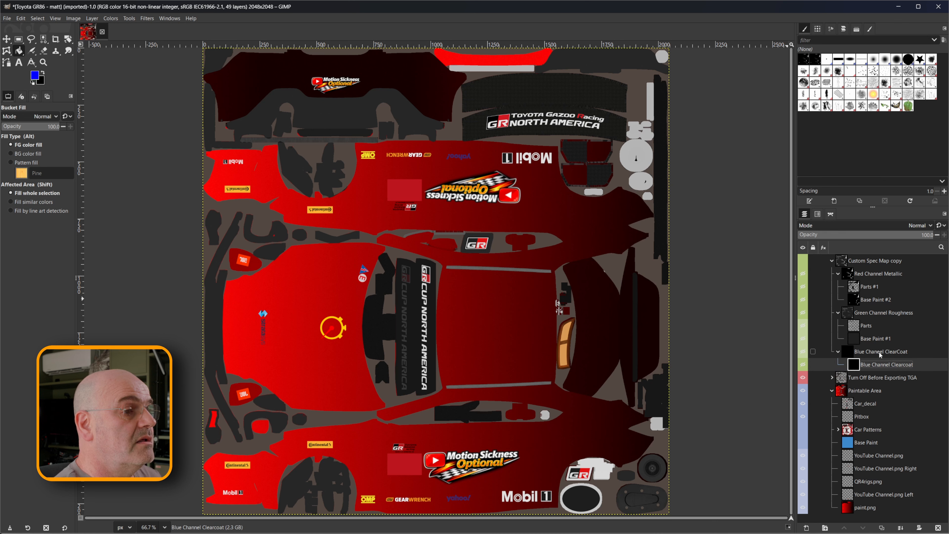
double_click(872, 366)
left_click_drag(872, 364, 908, 372)
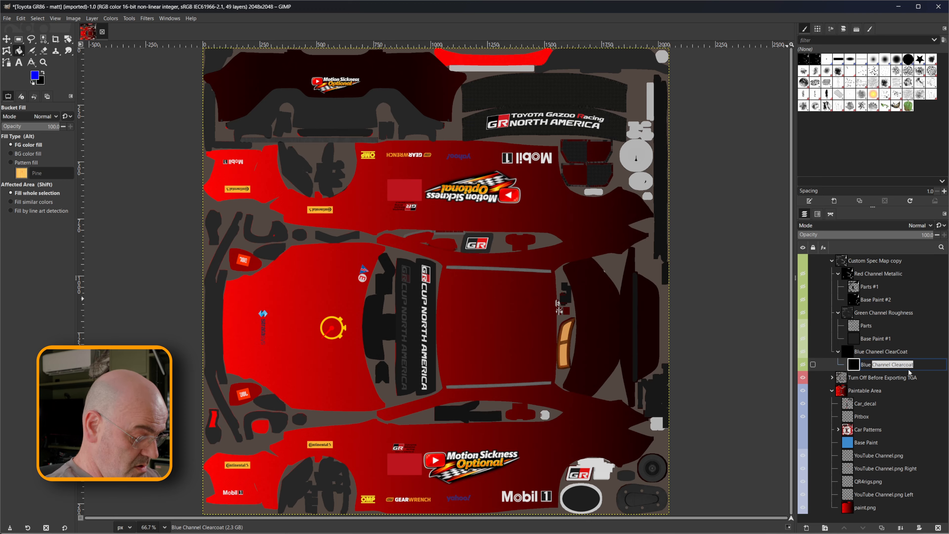
type("Base P")
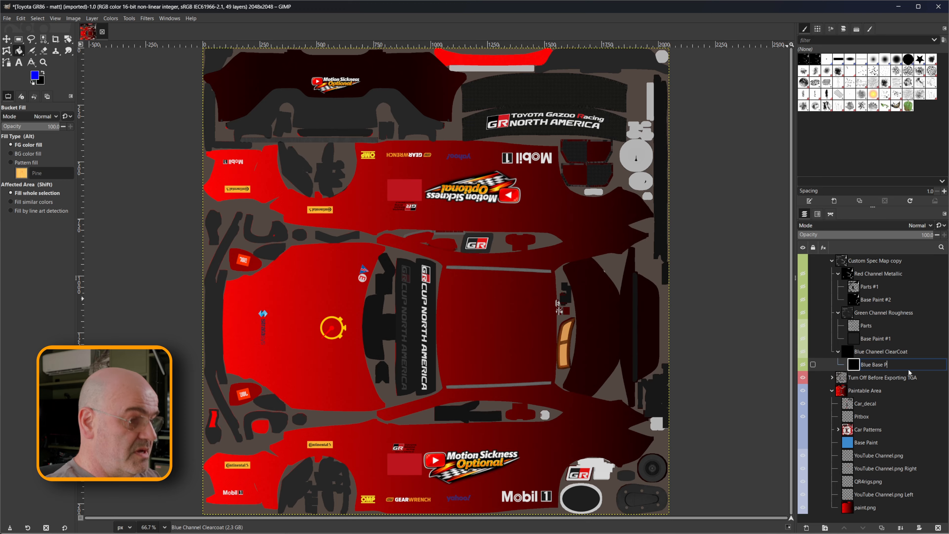
type("aint")
key("Return")
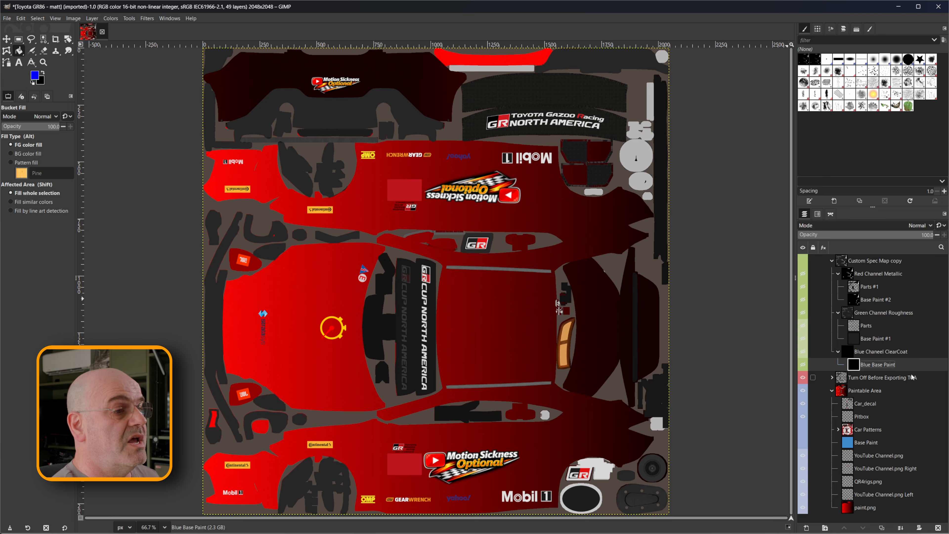
Set the blend mode of the blue channel clearcoat group to Addition.
left_click(879, 353)
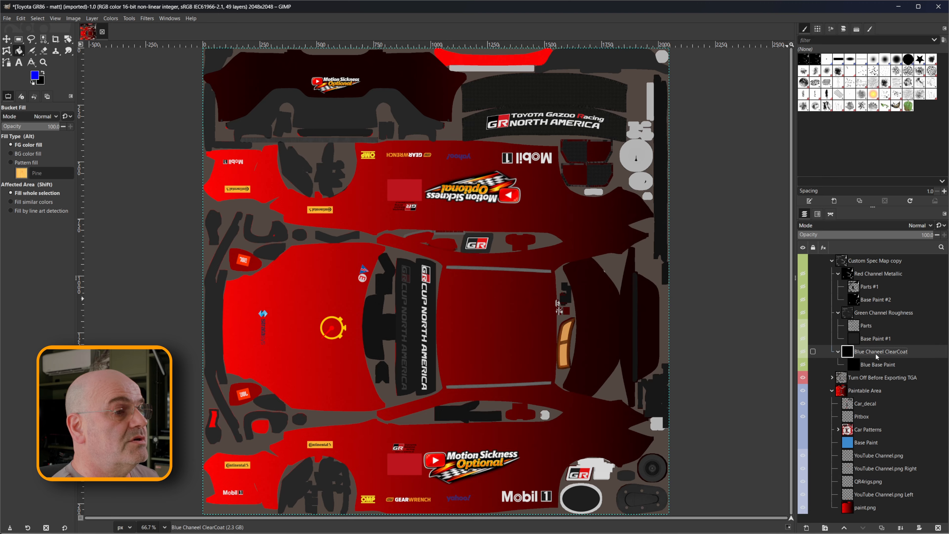
left_click(914, 226)
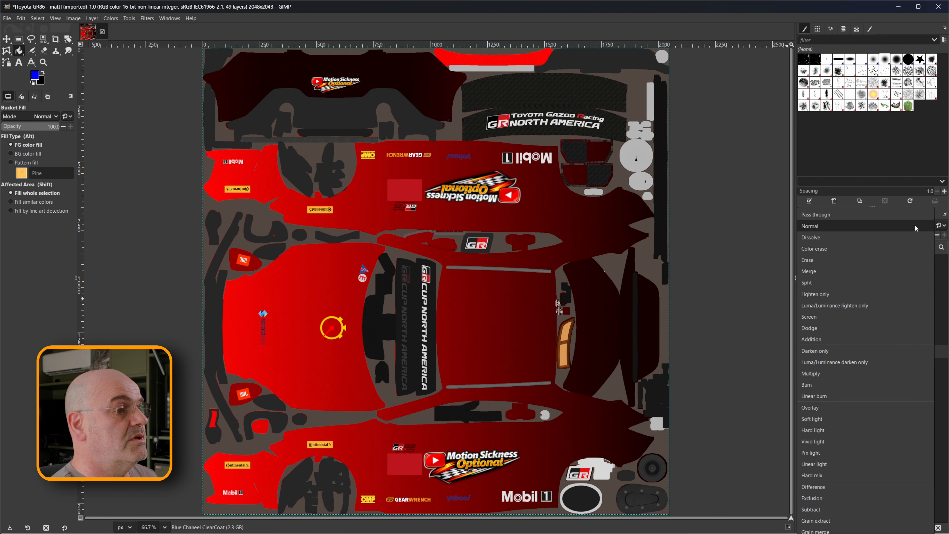
left_click(826, 340)
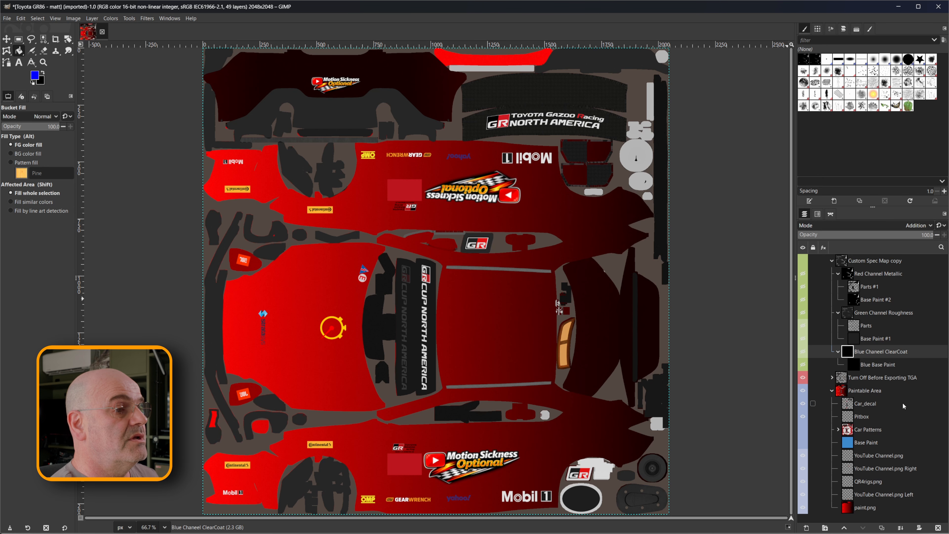
left_click(876, 314)
left_click(872, 261)
left_click(871, 289)
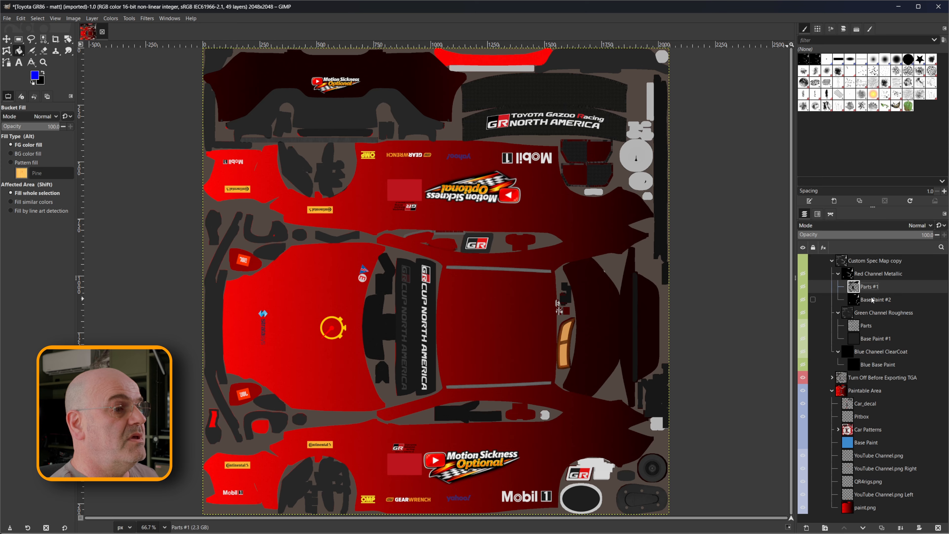
left_click(874, 301)
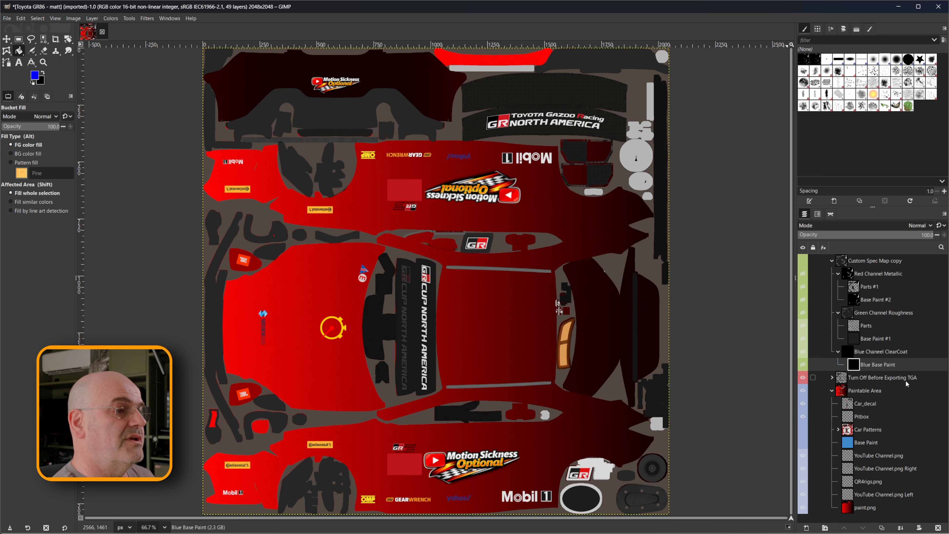
Move the Turn Off Before Exporting TGA group above the Custom Spec Map copy group and expand it.
left_click_drag(892, 380, 871, 261)
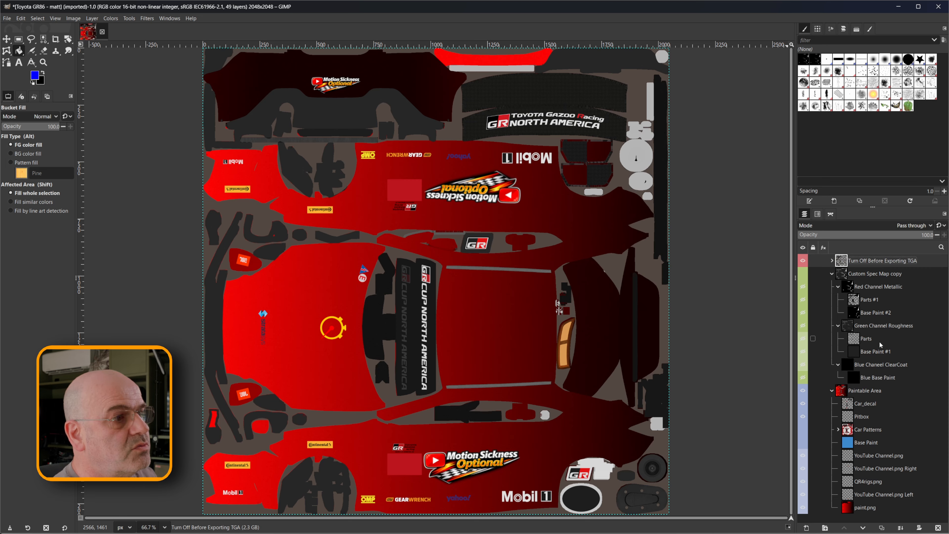
left_click(831, 261)
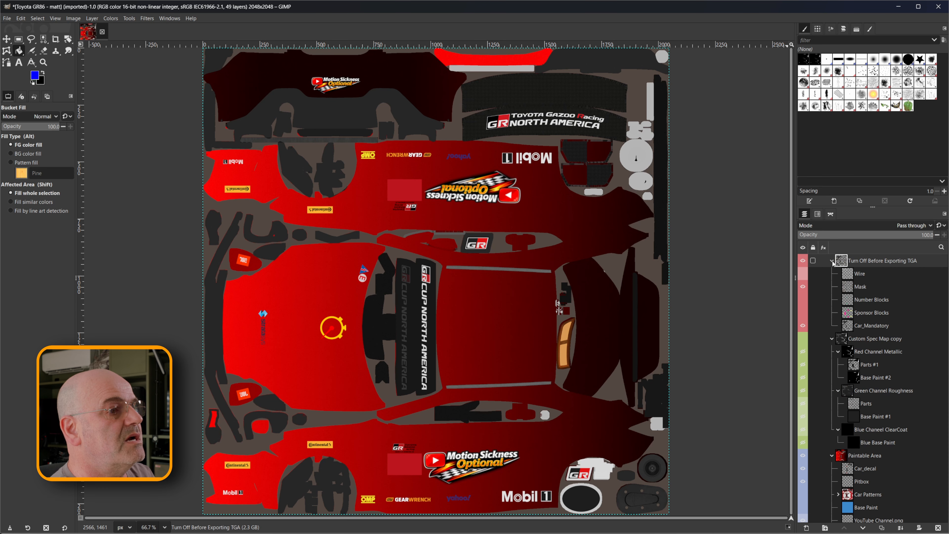
Show the Wire layer, examine the wireframe over the body panels up close, and hide the layer again.
left_click(844, 277)
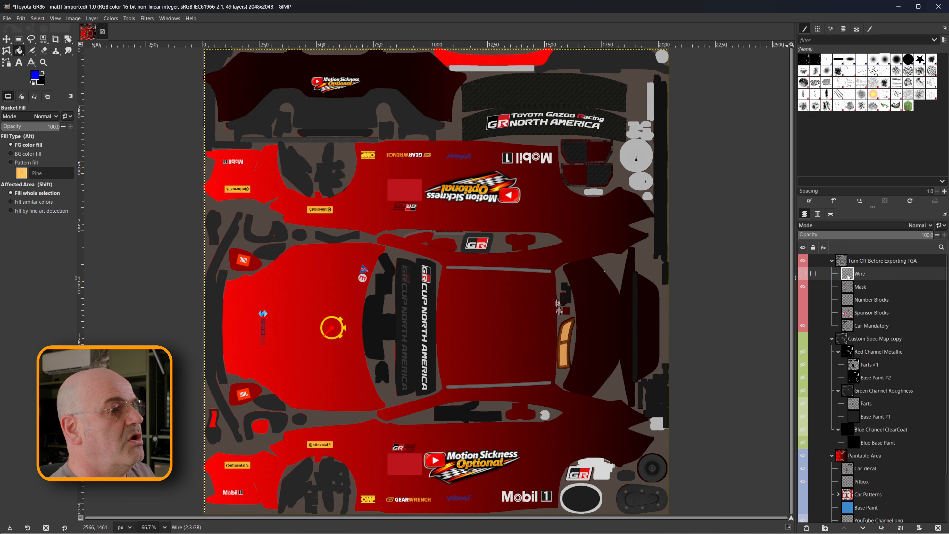
left_click(803, 274)
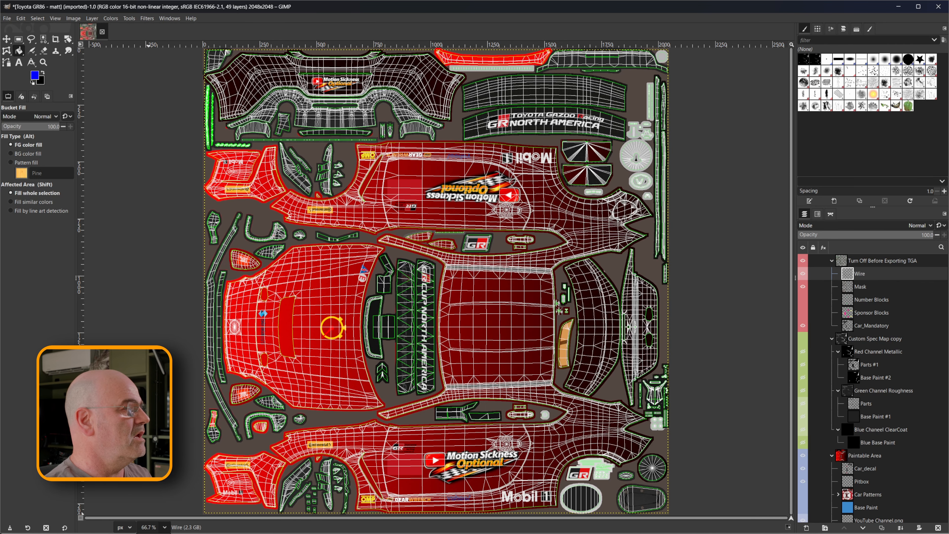
left_click(149, 445)
scroll(334, 354, "up", 12)
scroll(338, 356, "up", 5)
scroll(338, 355, "down", 5)
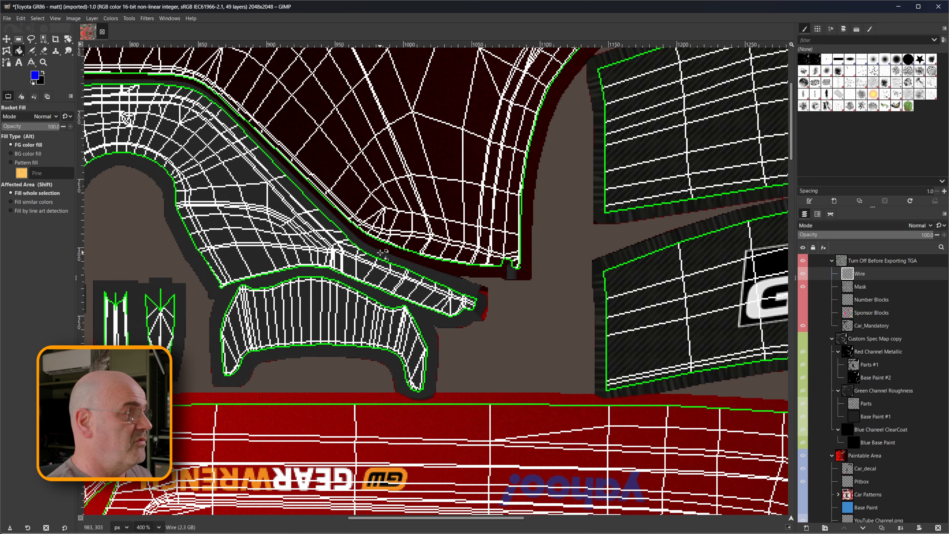
key("shift+ctrl+j")
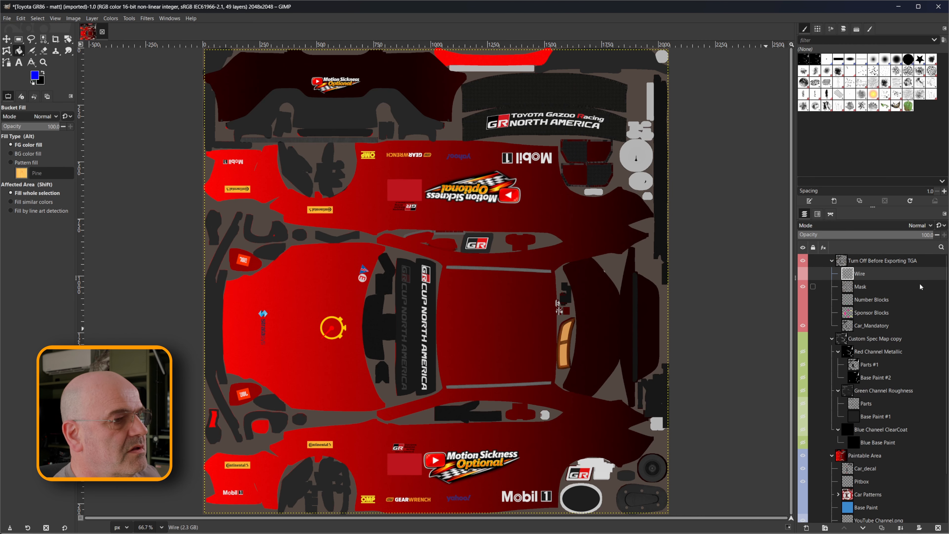
scroll(920, 282, "down", 3)
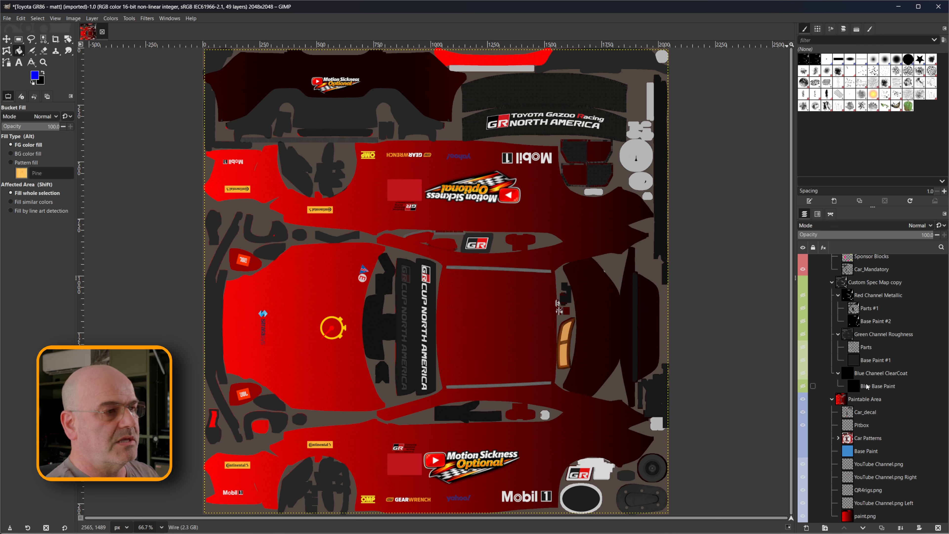
key("1")
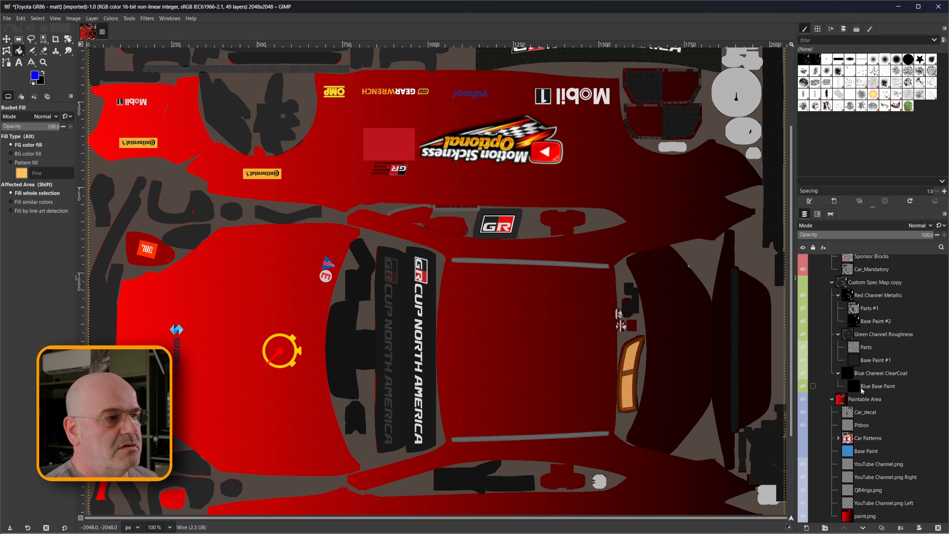
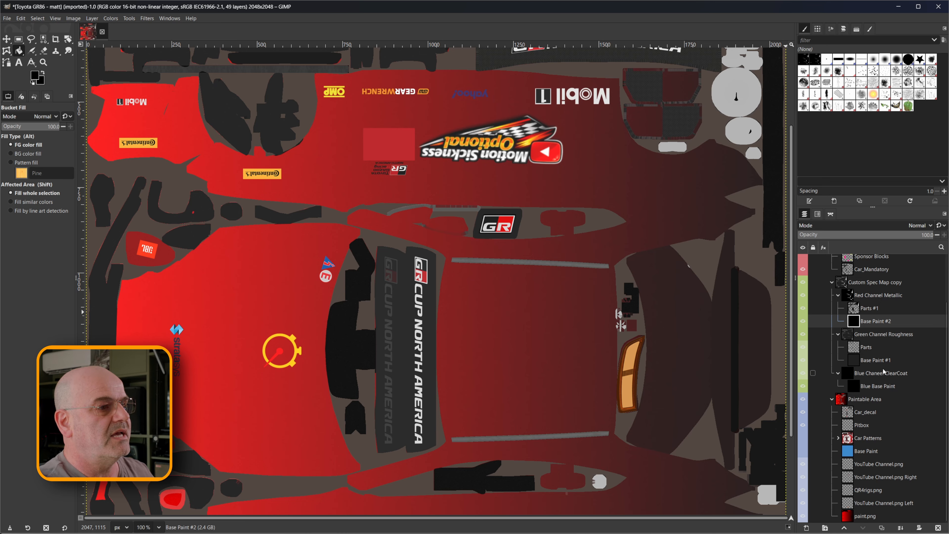
Fill the Base Paint #1 layer in the Green Channel Roughness group with pure green, 00ff00.
left_click(875, 361)
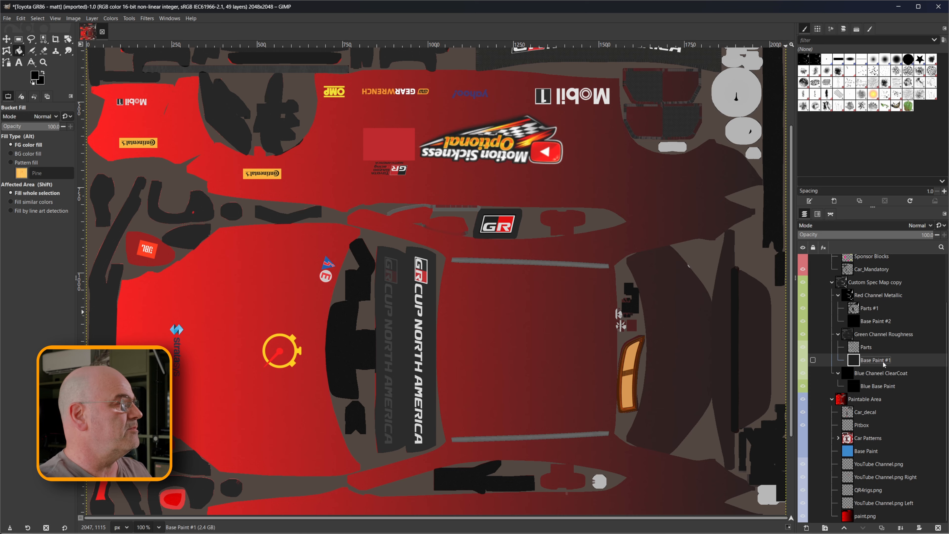
left_click(35, 75)
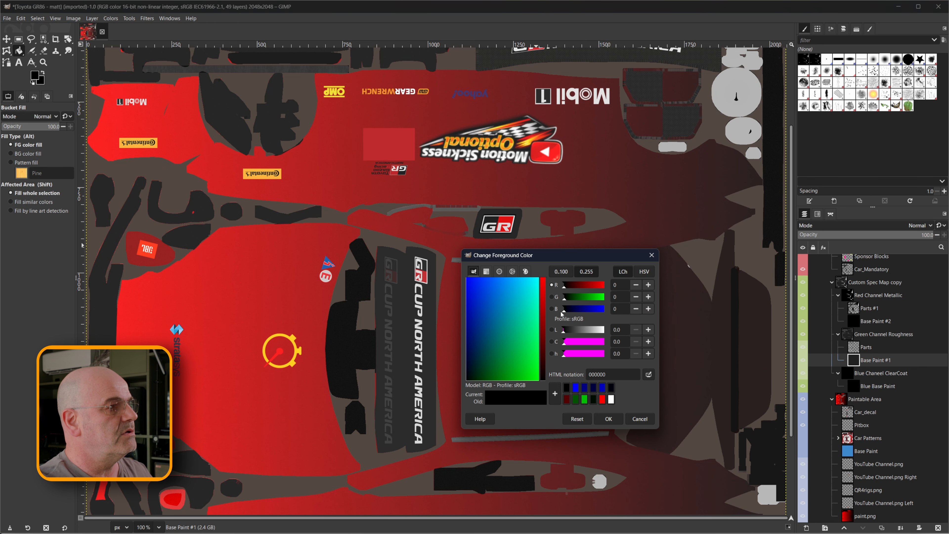
left_click(551, 297)
left_click_drag(564, 298, 605, 297)
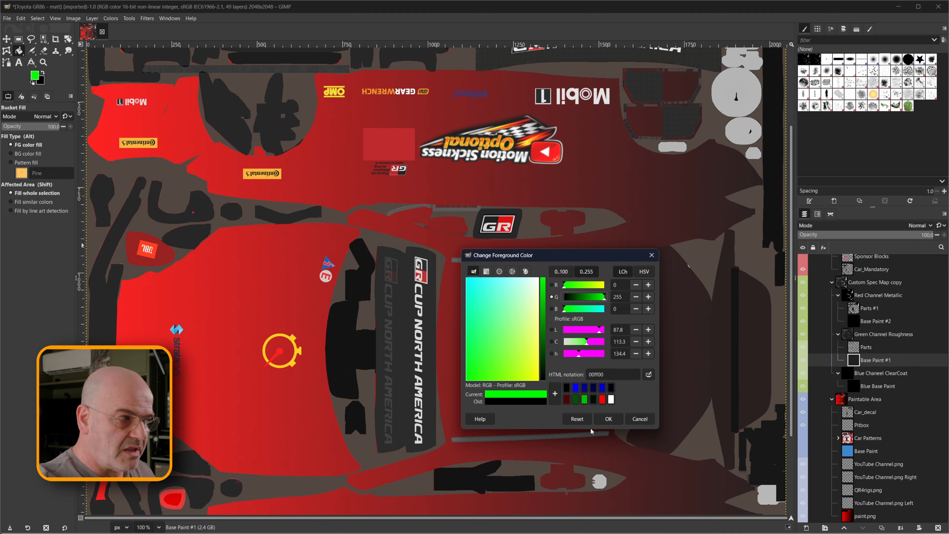
left_click(608, 418)
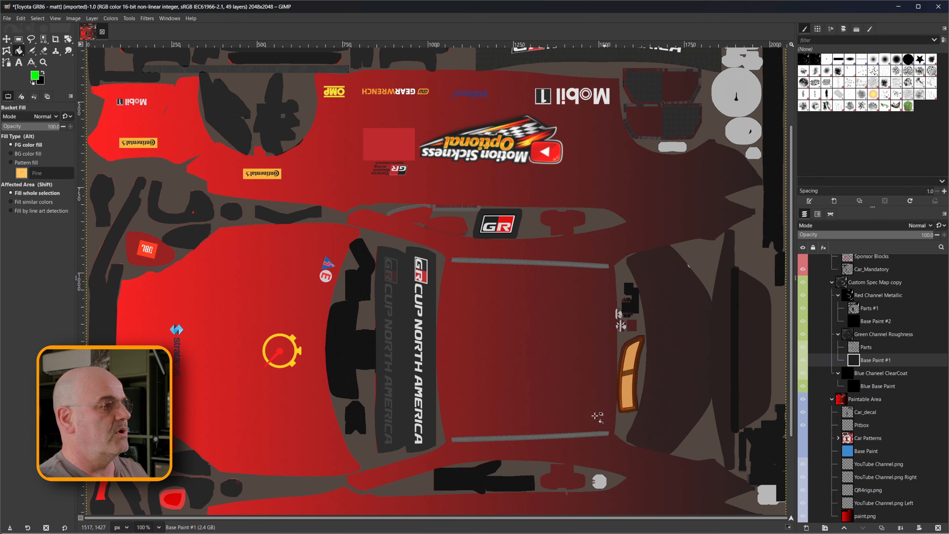
left_click(501, 302)
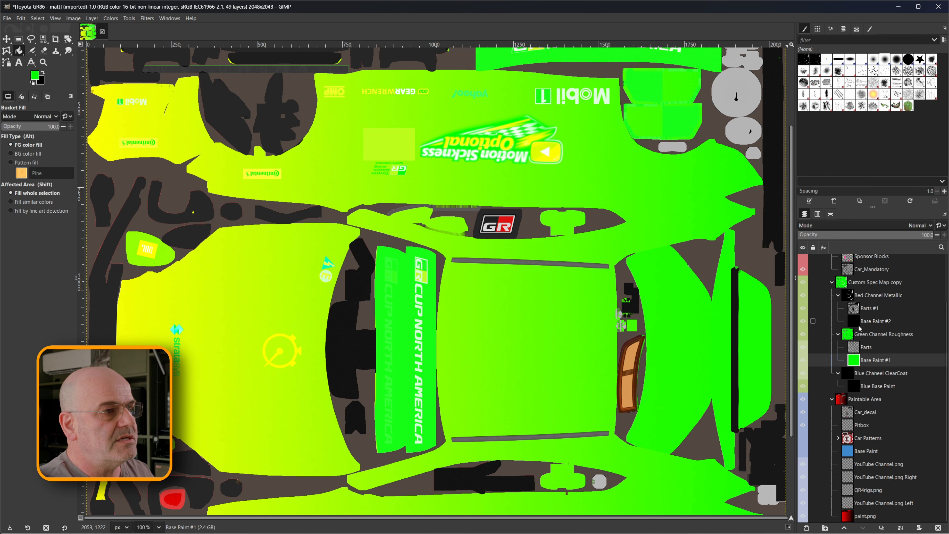
Show the Wire layer and hide the Custom Spec Map copy group.
scroll(858, 328, "up", 3)
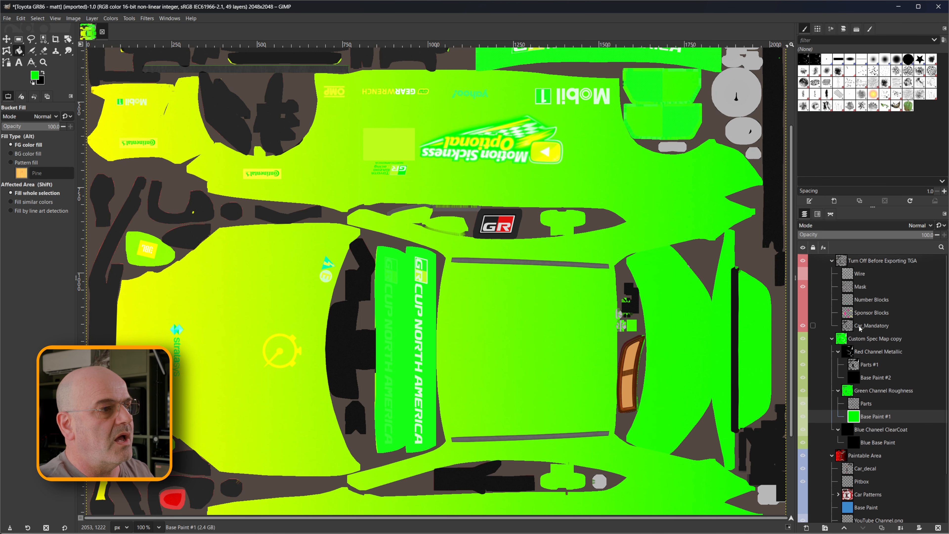
left_click(803, 274)
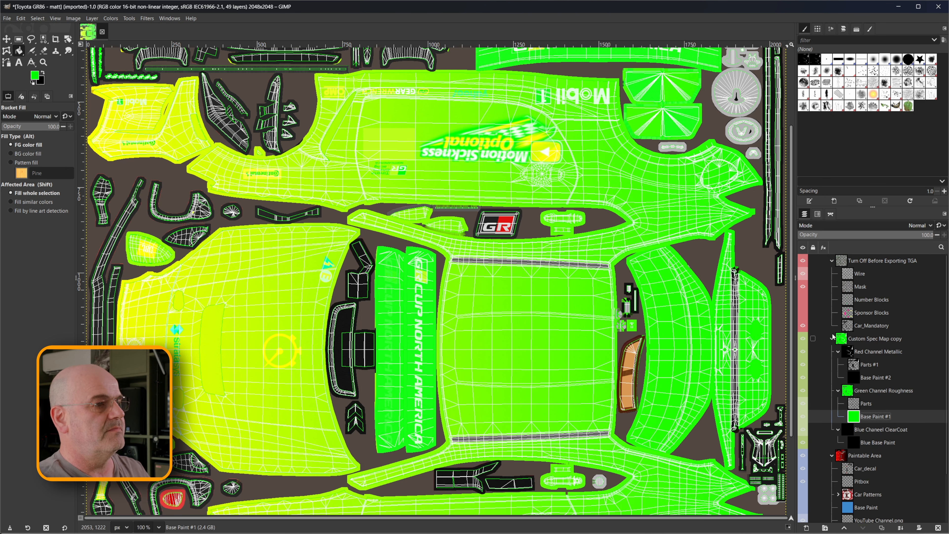
left_click(802, 338, "shift")
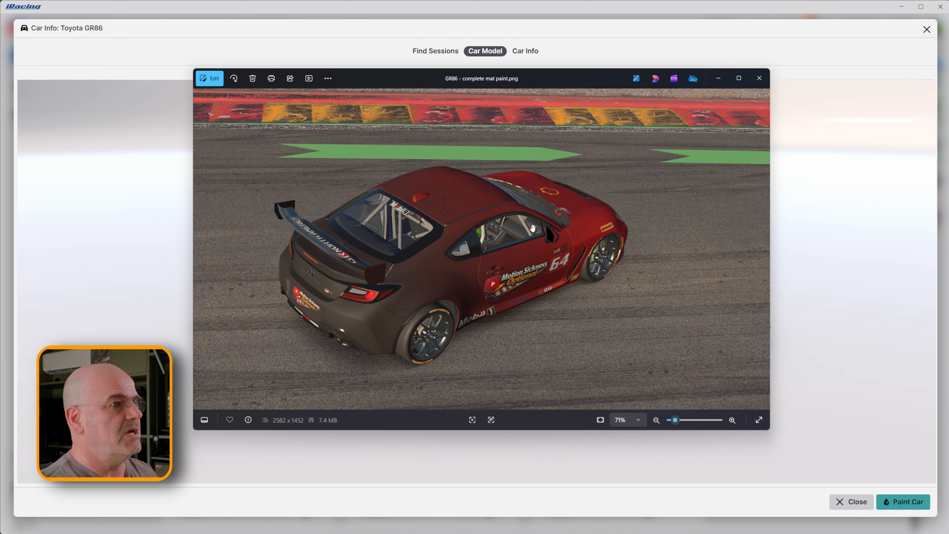
Switch to iRacing's car model viewer and turn the Toyota GR86 to examine its paint finish.
left_click(757, 187)
left_click_drag(588, 260, 620, 274)
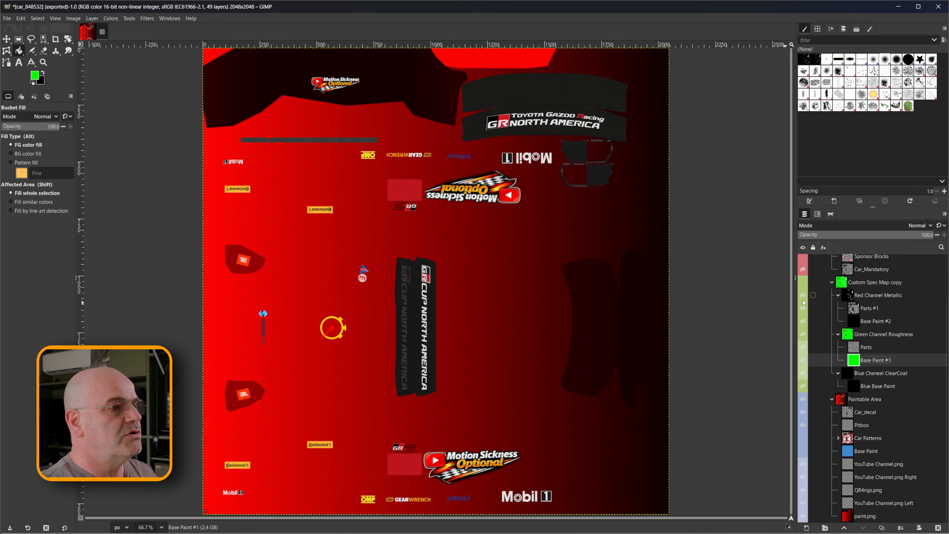
Switch back to GIMP and show the Turn Off Before Exporting TGA group over the livery.
scroll(803, 302, "up", 3)
left_click(803, 261)
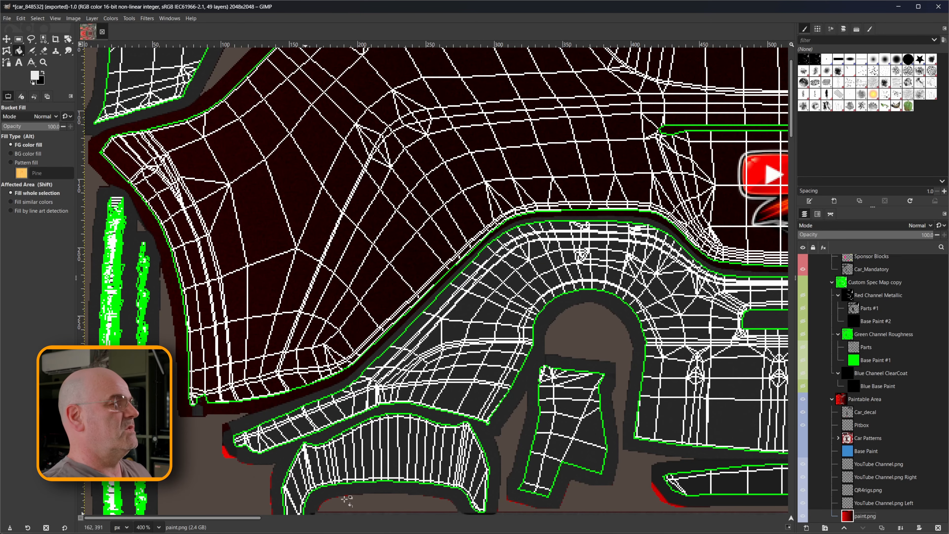
scroll(505, 448, "up", 3)
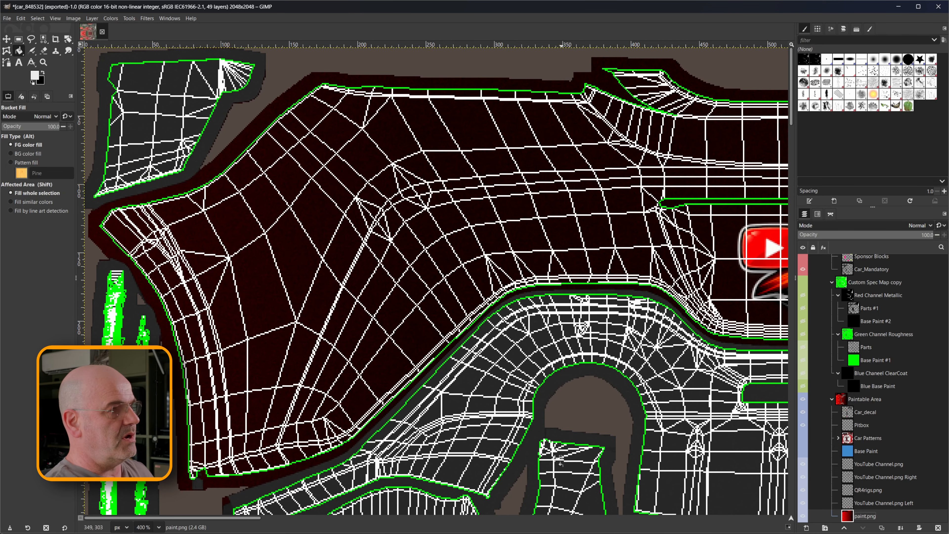
Create a transparent layer named "Bumper" and place it directly above paint.png in the Paintable Area group.
right_click(872, 502)
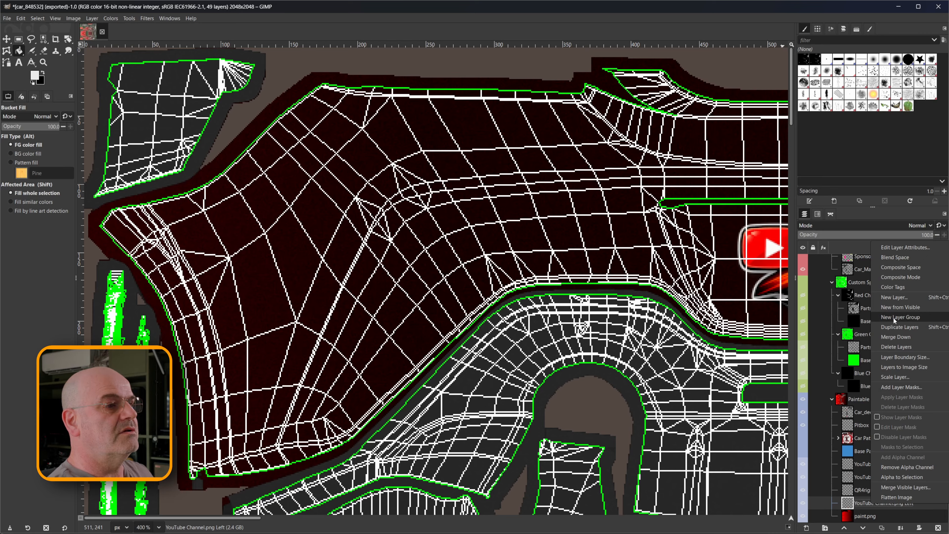
left_click(893, 297)
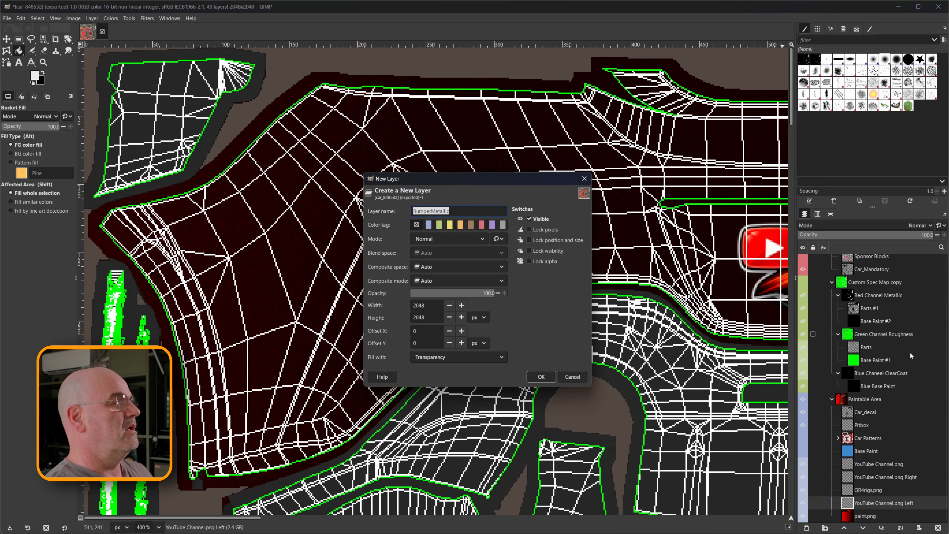
left_click_drag(449, 211, 430, 211)
key("BackSpace")
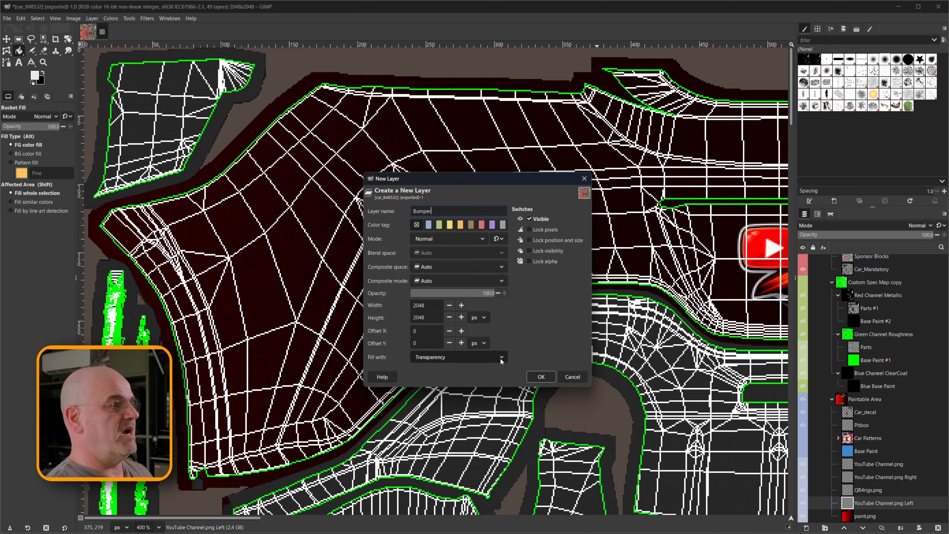
left_click(541, 376)
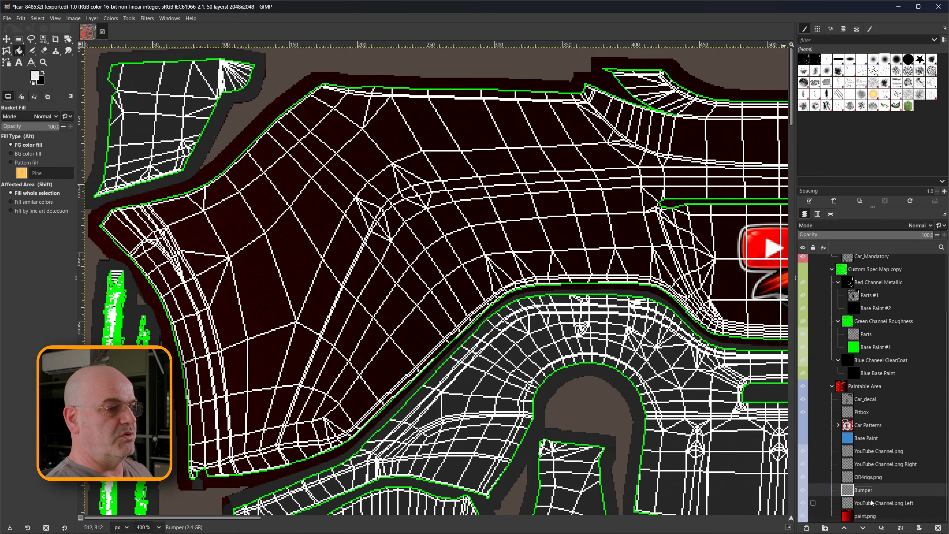
left_click_drag(867, 490, 849, 515)
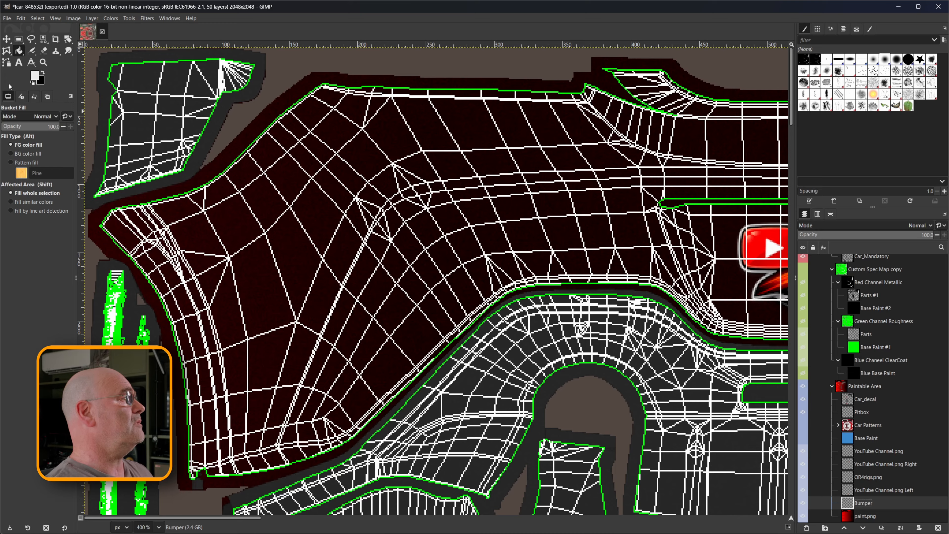
Outline the entire bumper panel carrying the Motion Sickness Optional logo with Free Select and fill it light grey on the Bumper layer.
left_click(30, 38)
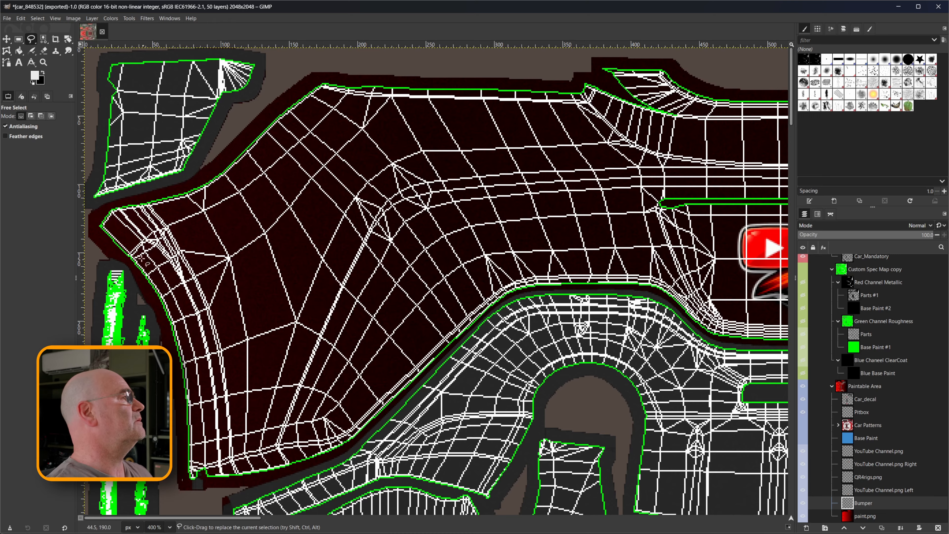
left_click(37, 18)
left_click(43, 38)
left_click(180, 481)
left_click(177, 380)
left_click(164, 331)
left_click(146, 289)
left_click(108, 246)
left_click(93, 228)
left_click(101, 209)
left_click(165, 188)
left_click(208, 172)
left_click(270, 113)
left_click(315, 77)
left_click(402, 74)
left_click(500, 81)
left_click(581, 79)
left_click(672, 62)
left_click(706, 89)
left_click(763, 92)
left_click_drag(194, 517, 465, 518)
left_click(428, 91)
left_click(472, 65)
left_click(542, 61)
left_click(570, 87)
left_click(771, 79)
left_click(413, 75)
left_click(458, 109)
left_click(516, 167)
left_click(567, 194)
left_click(611, 200)
left_click(634, 212)
left_click(637, 243)
left_click(605, 266)
left_click(573, 311)
left_click(558, 362)
left_click(551, 490)
left_click(478, 484)
left_click(396, 458)
left_click(372, 442)
left_click(243, 312)
left_click(216, 295)
left_click(178, 289)
left_click_drag(407, 518, 270, 518)
left_click(623, 289)
left_click(602, 307)
left_click(575, 334)
left_click(536, 345)
left_click(245, 344)
left_click(221, 334)
left_click(184, 299)
left_click(160, 291)
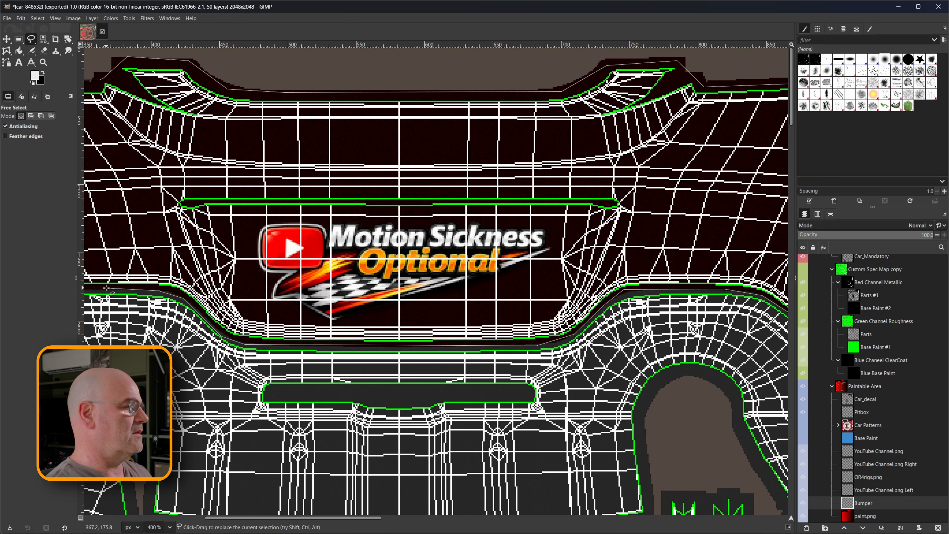
left_click(106, 288)
left_click_drag(243, 518, 123, 518)
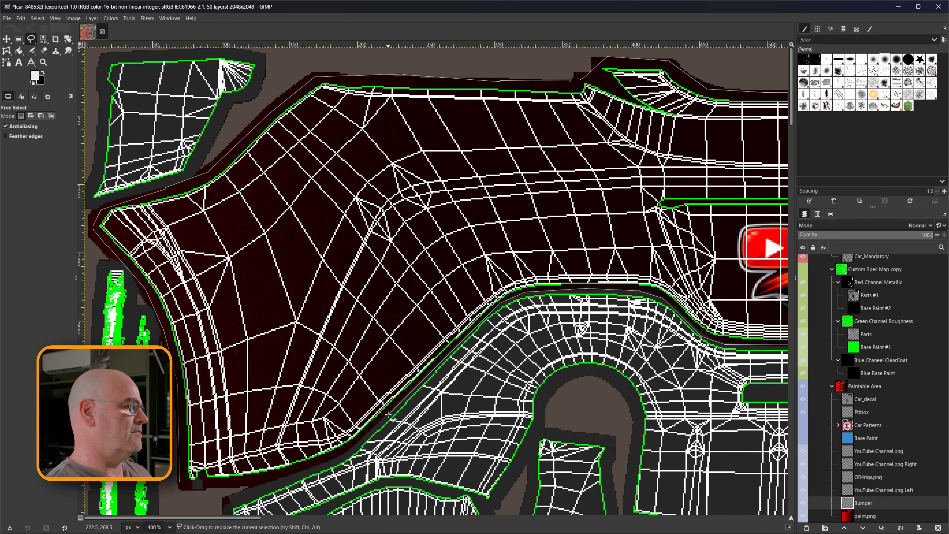
left_click(179, 481)
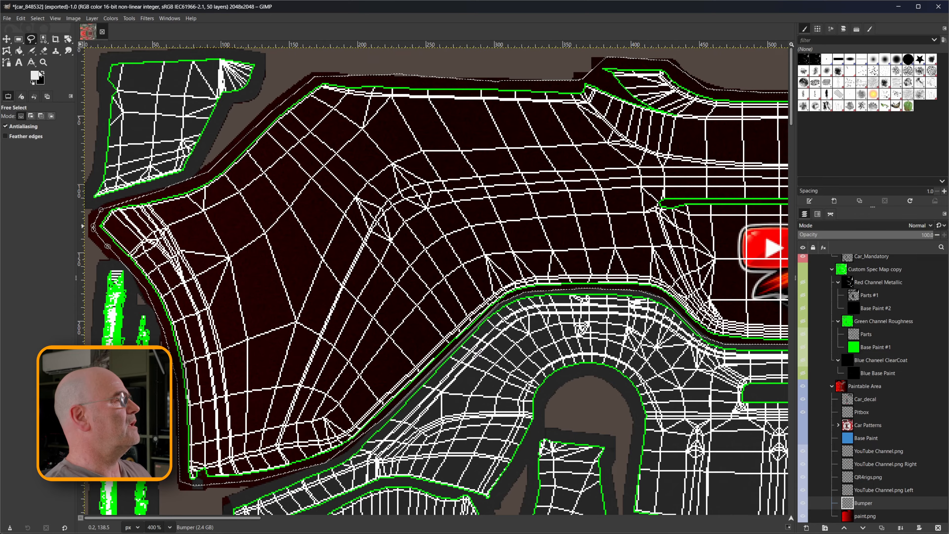
left_click(19, 50)
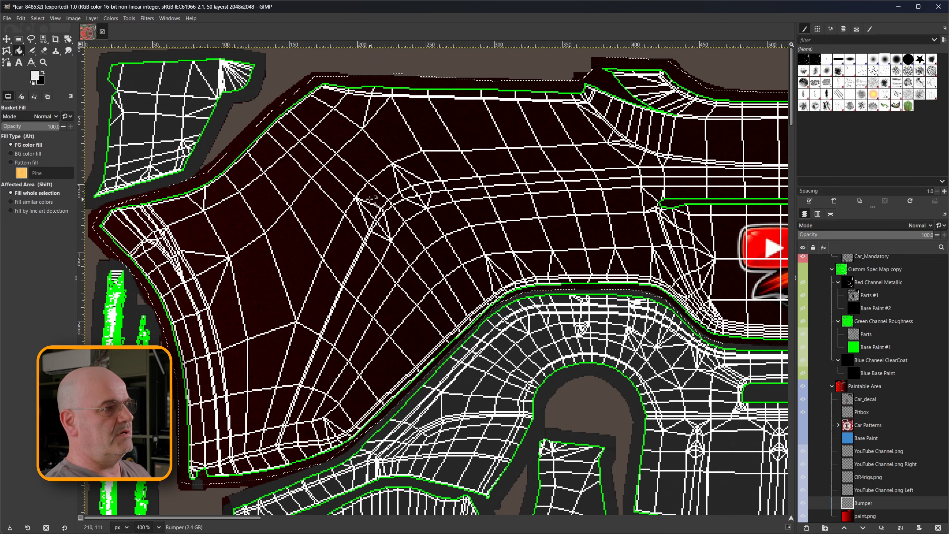
left_click(368, 176)
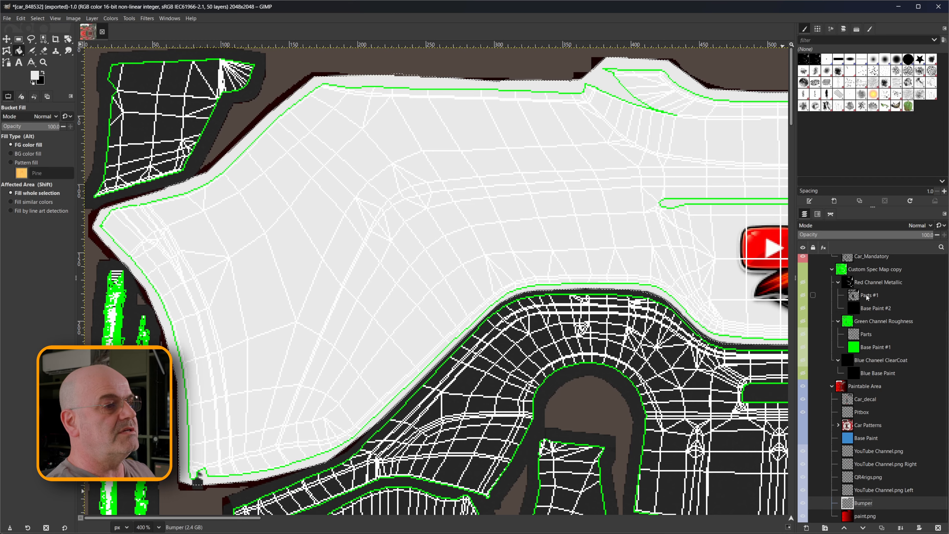
Create a transparent layer named "BumperMetallic" above Parts #1 in the Red Channel Metallic group.
left_click(867, 296)
right_click(872, 296)
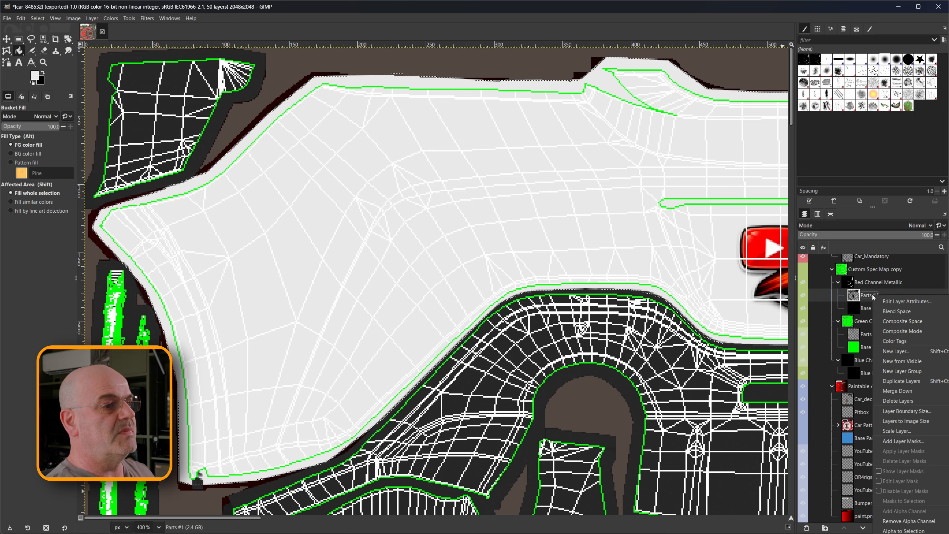
left_click(897, 351)
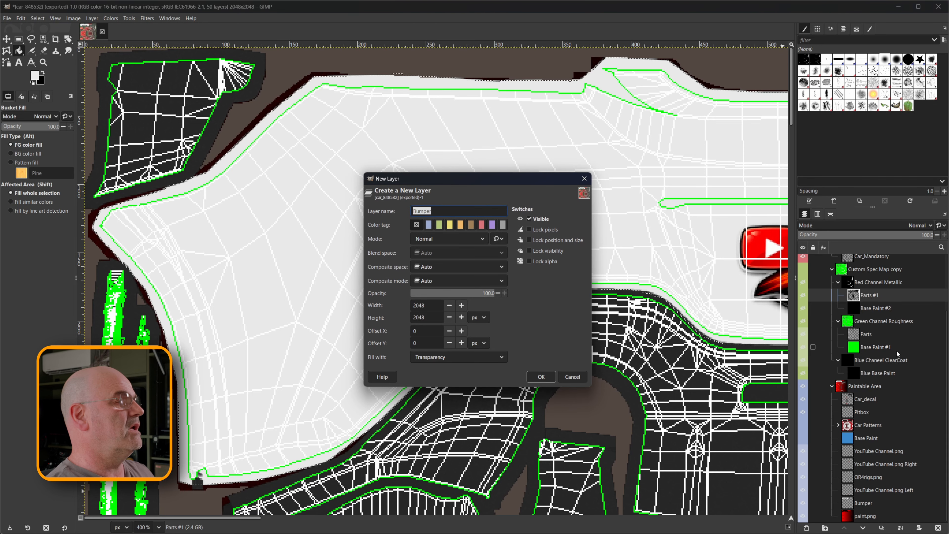
left_click(441, 211)
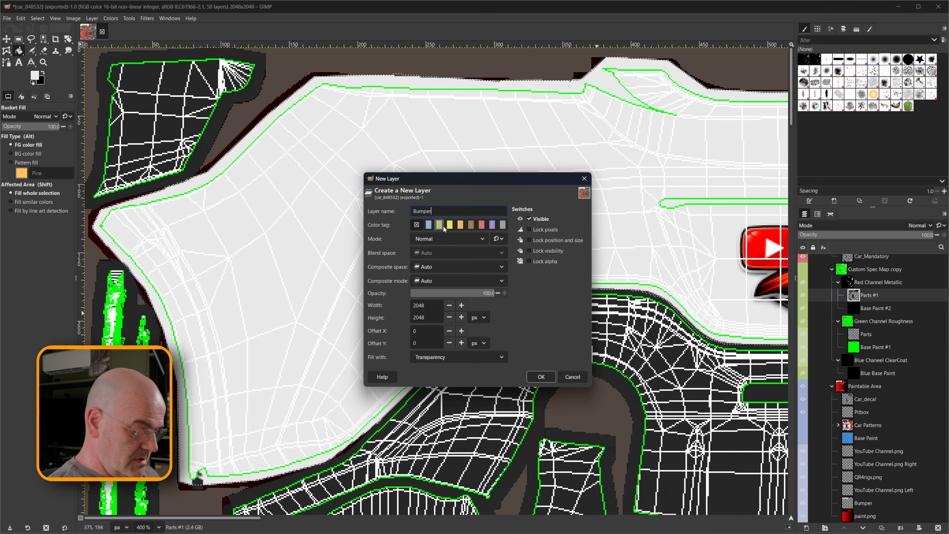
type("Metalkl")
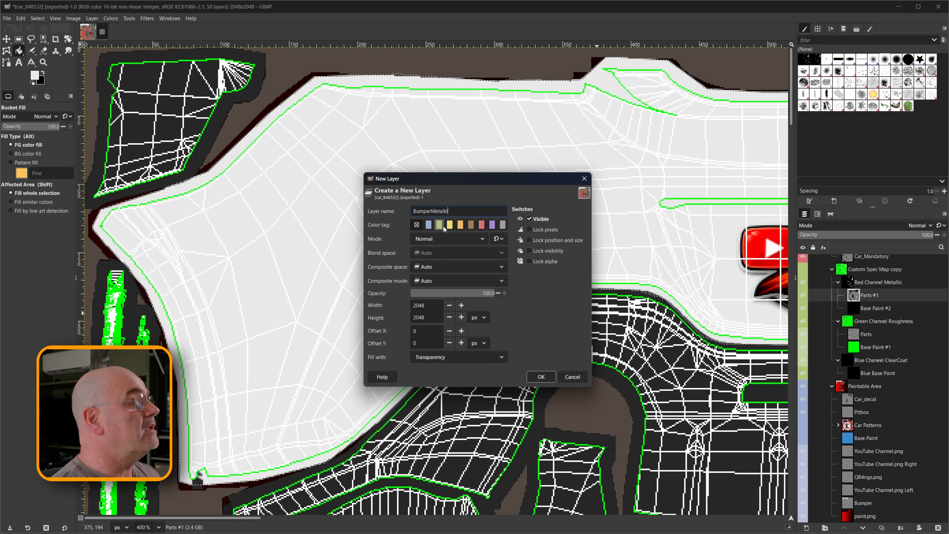
key("BackSpace")
key("BackSpace")
type("l")
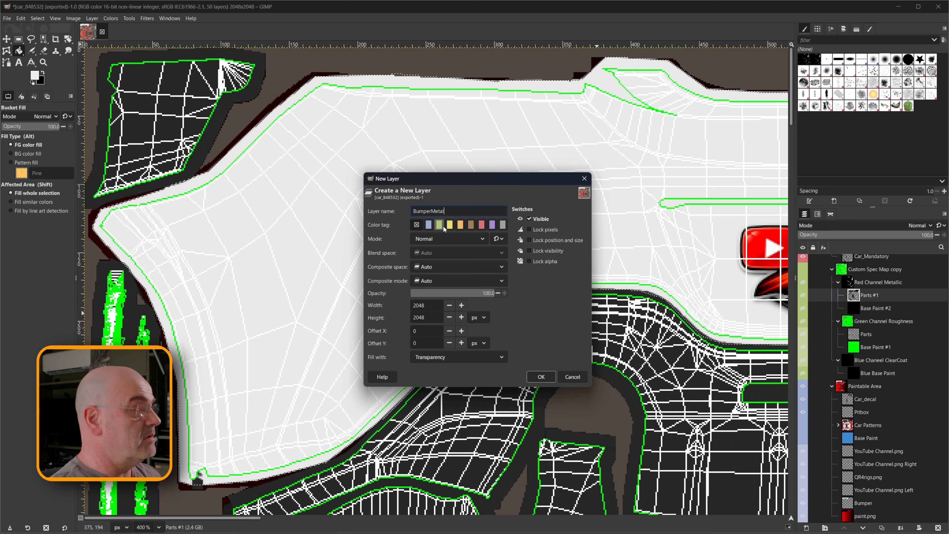
type("ic")
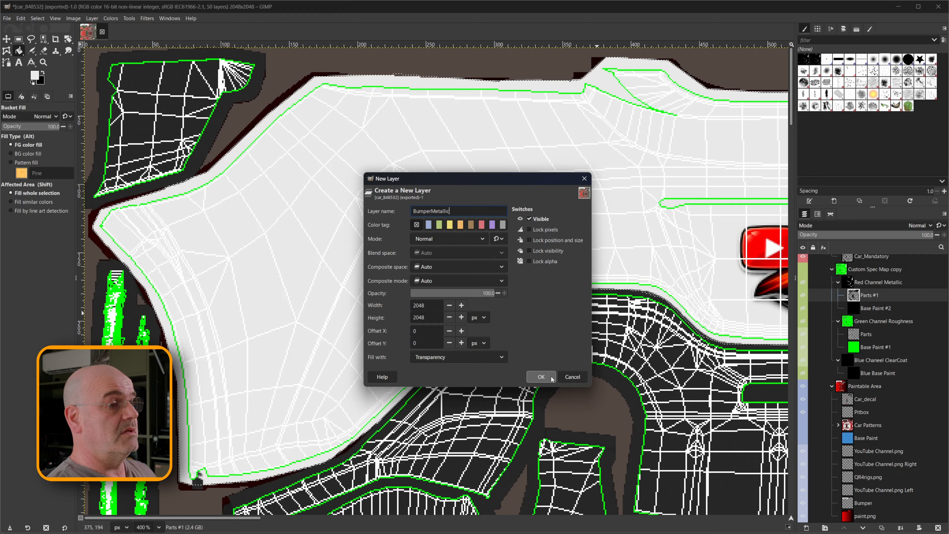
left_click(541, 376)
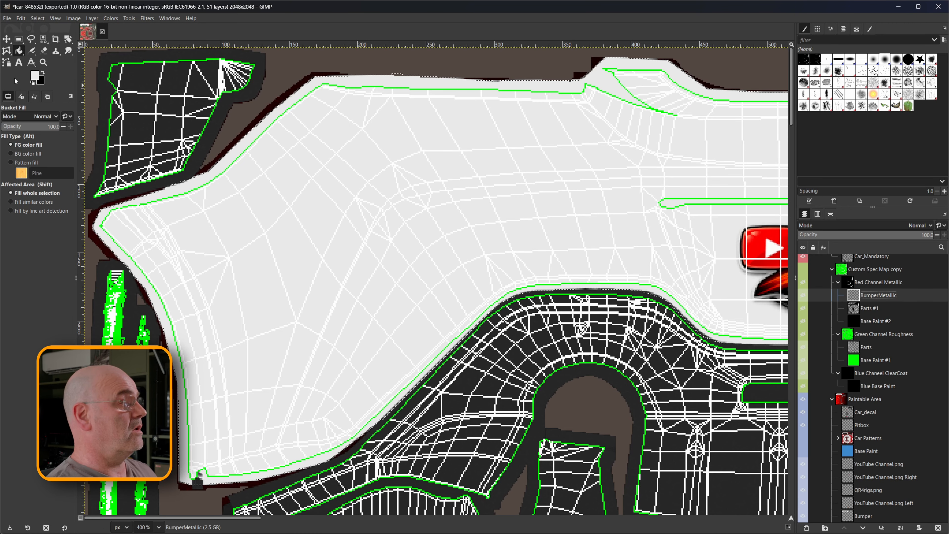
Show the Custom Spec Map copy group and fill the bumper selection on the BumperMetallic layer with pure red, ff0000.
left_click(34, 76)
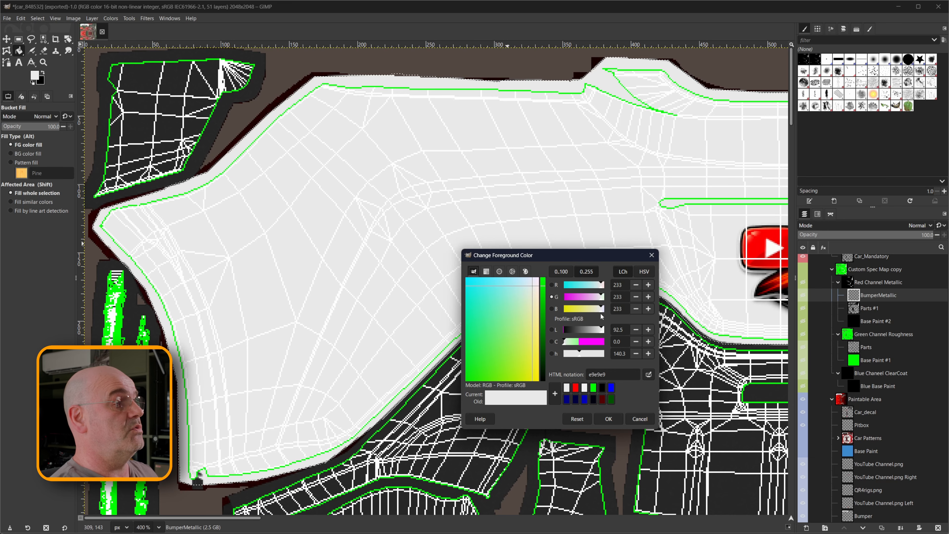
left_click_drag(600, 313, 609, 290)
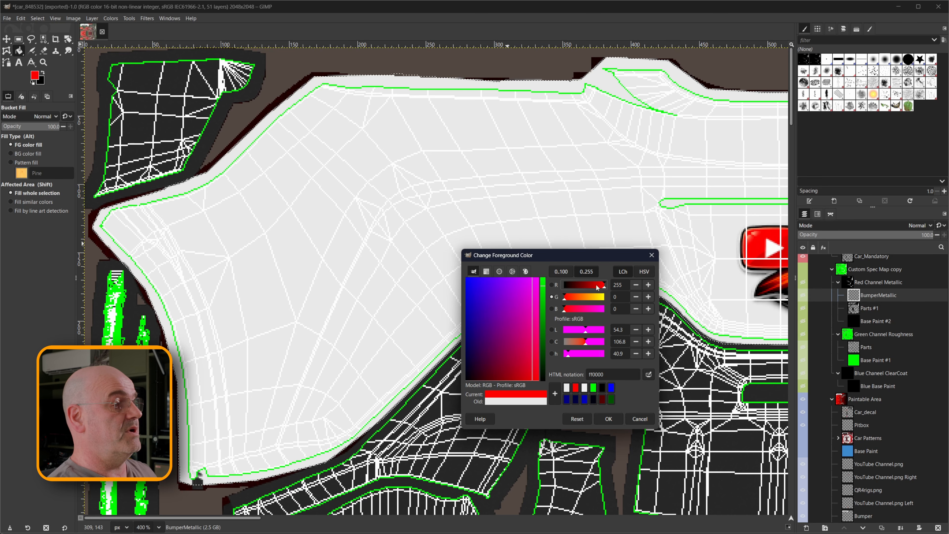
left_click(608, 419)
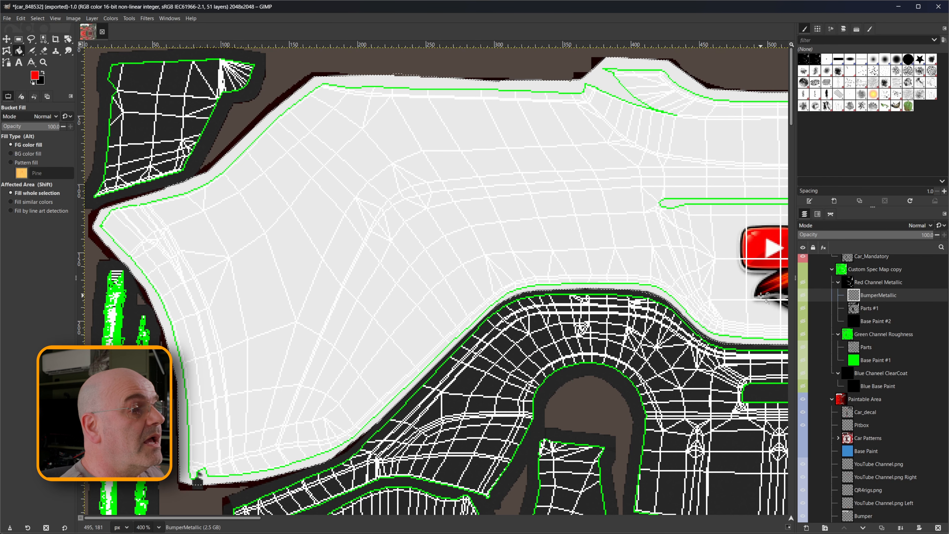
left_click(803, 269)
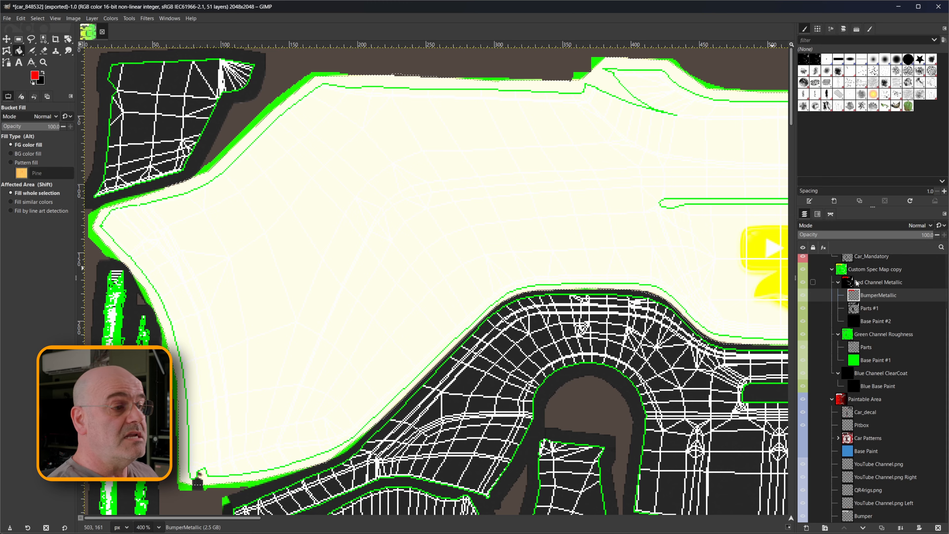
Create a transparent layer named "BumperRoughness" directly above Parts in the Green Channel Roughness group.
right_click(867, 349)
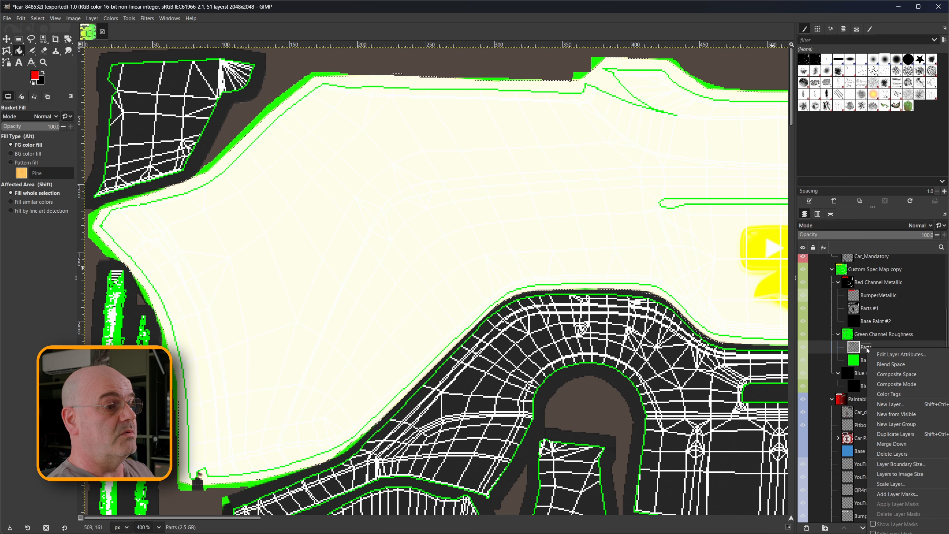
left_click(896, 404)
left_click_drag(431, 211, 462, 210)
type("Roughness")
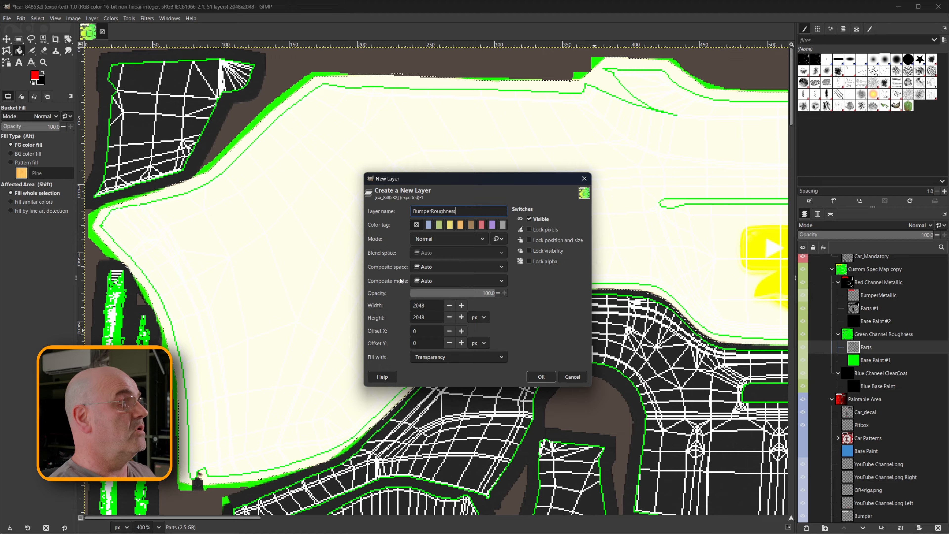
left_click(540, 377)
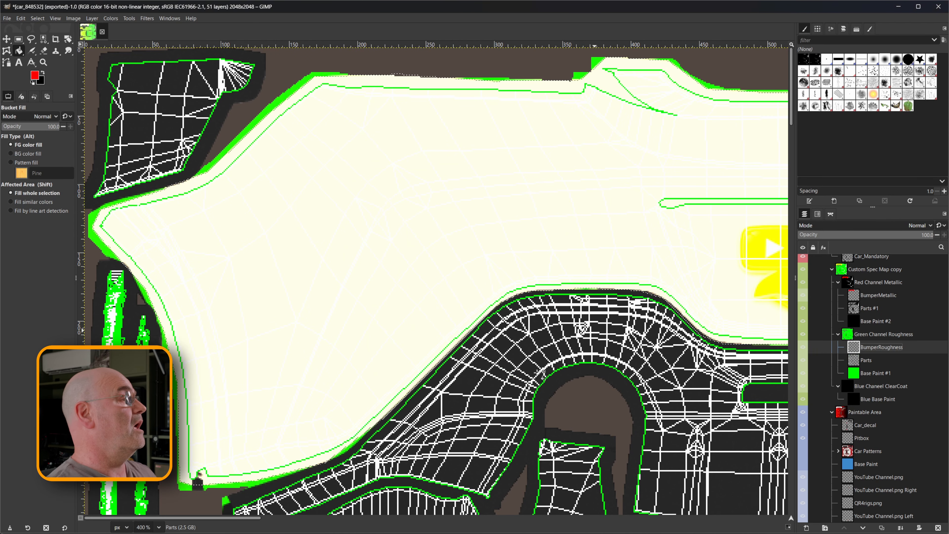
Set the foreground colour to 000700 (green 7, red and blue 0) and fill the bumper selection on the BumperRoughness layer.
left_click(34, 76)
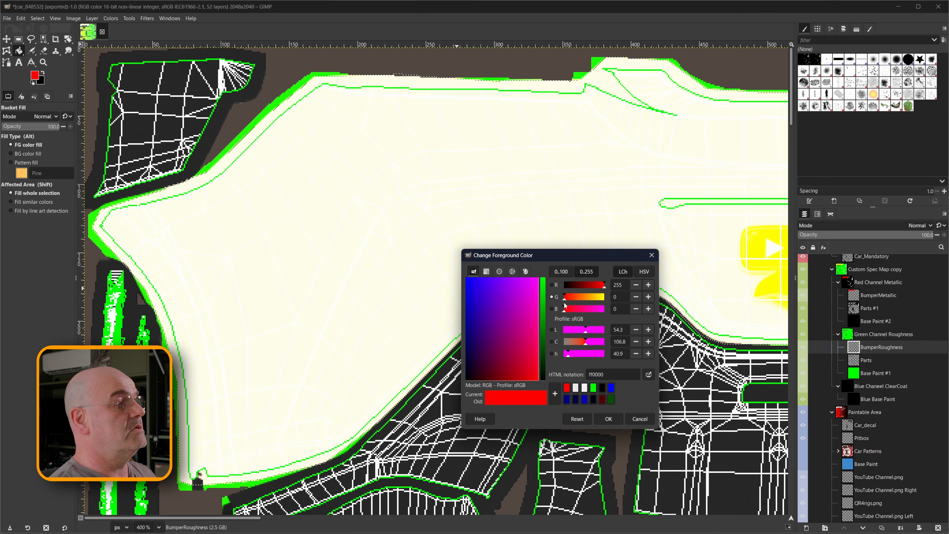
left_click_drag(602, 290, 563, 287)
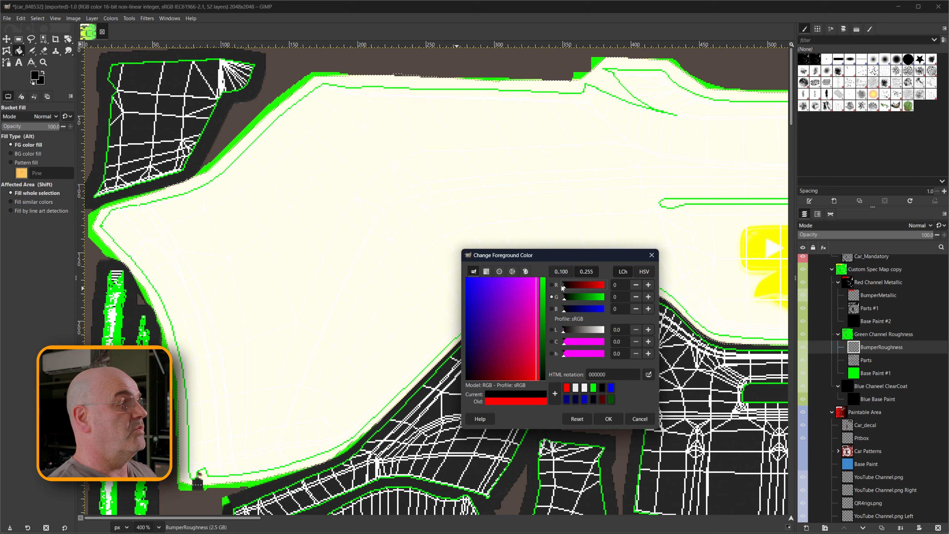
left_click(566, 301)
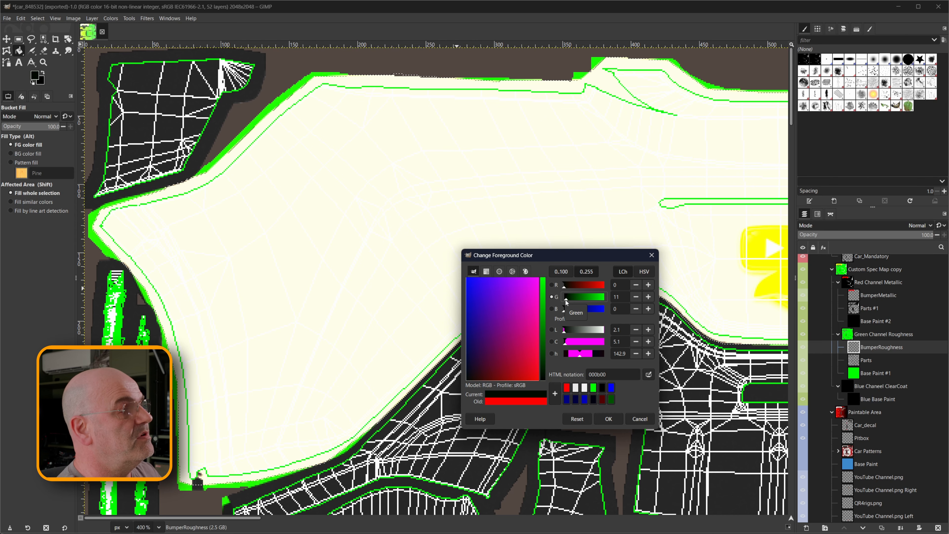
left_click_drag(565, 300, 565, 300)
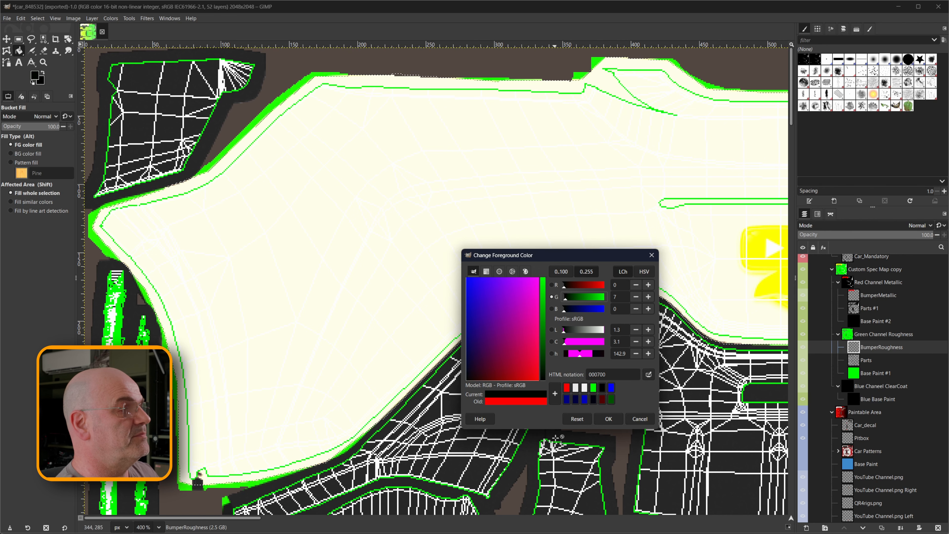
left_click(607, 418)
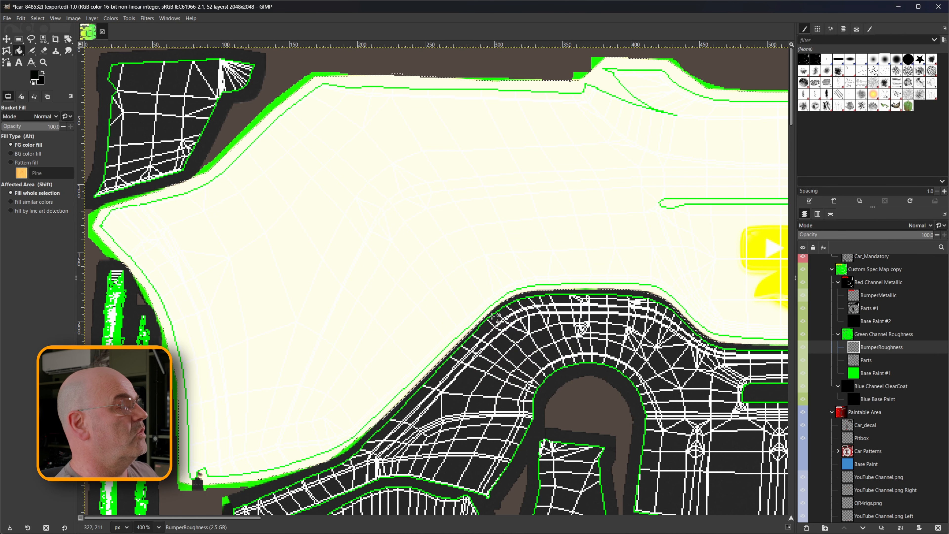
left_click(426, 217)
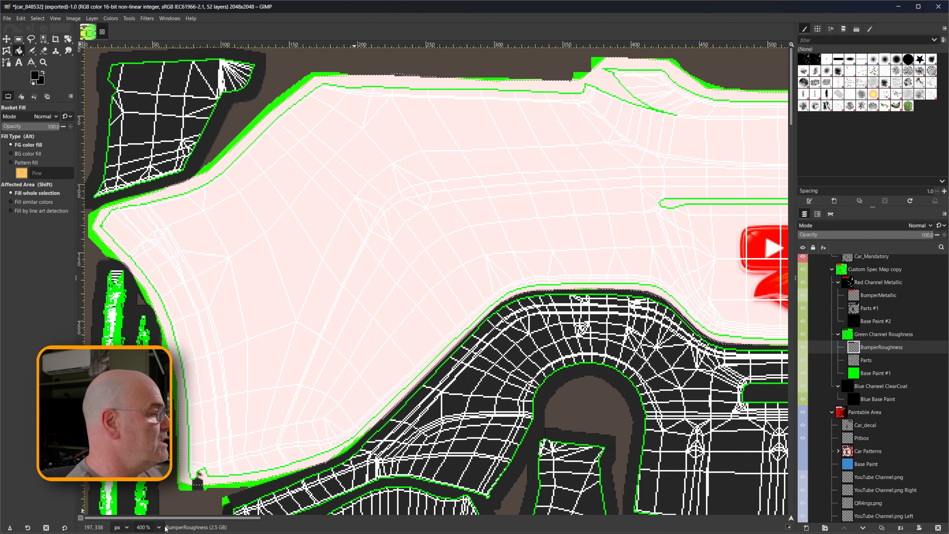
Switch to iRacing's Toyota GR86 model and examine the bumper and body finish from several angles, comparing it with the chrome bumper screenshot.
key("shift+ctrl+j")
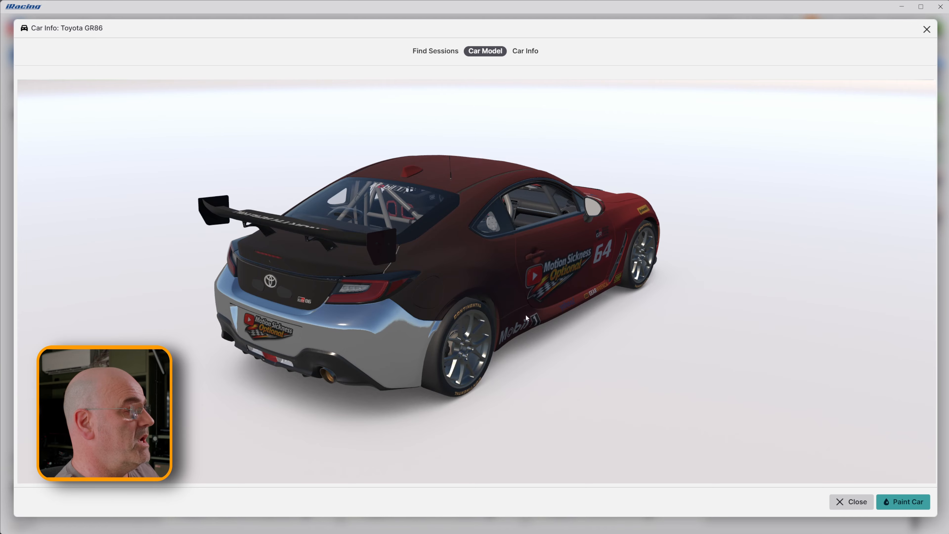
mouse_move(525, 314)
left_mouse_down()
mouse_move(591, 304)
mouse_move(578, 294)
mouse_move(508, 299)
mouse_move(524, 305)
mouse_move(521, 293)
mouse_move(523, 305)
left_mouse_up()
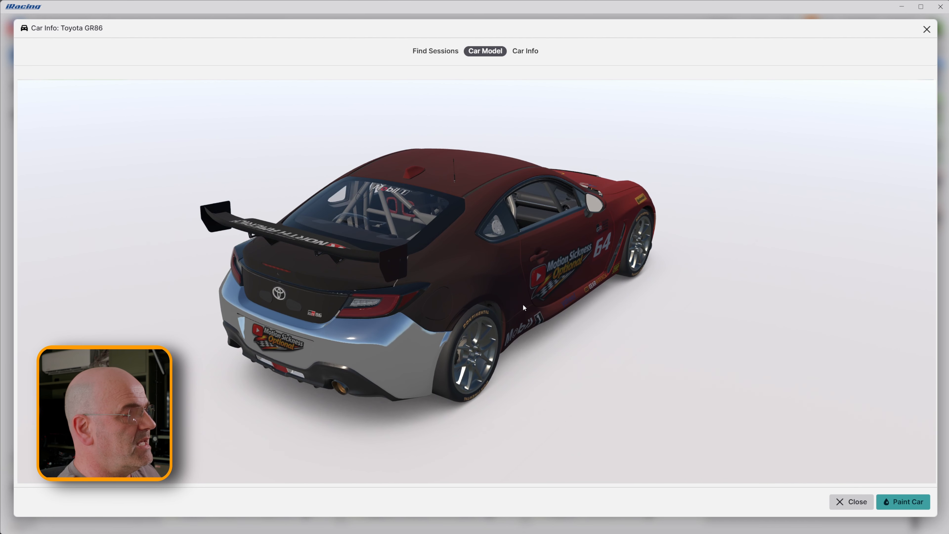
left_click_drag(575, 325, 464, 335)
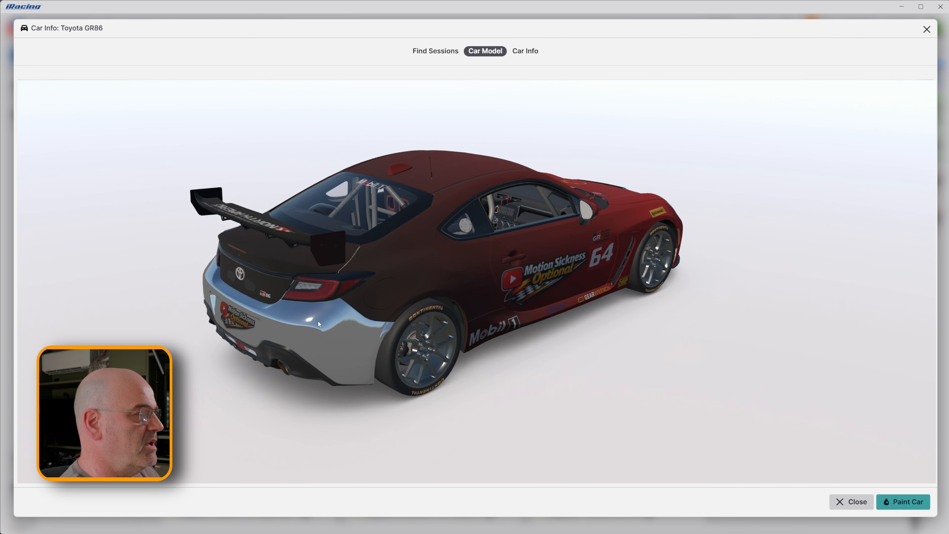
left_click_drag(318, 321, 335, 337)
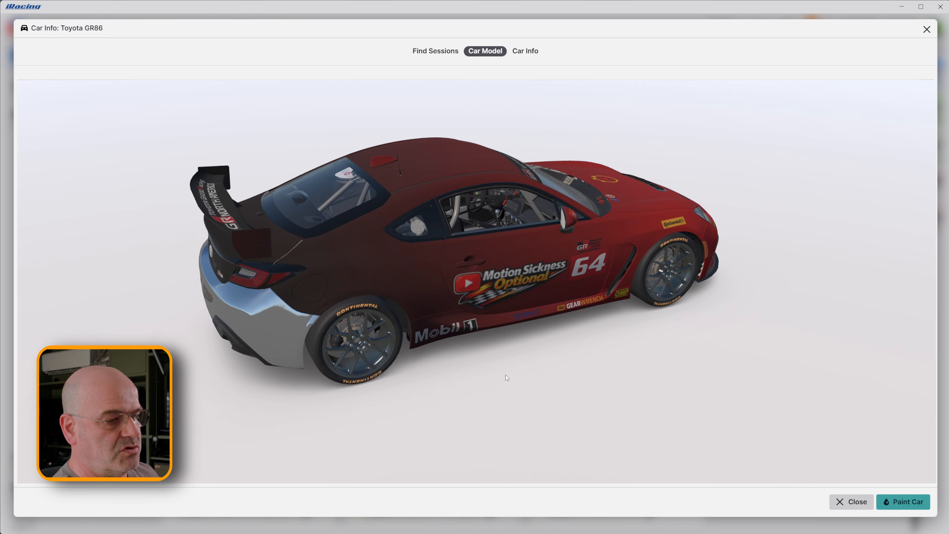
left_click_drag(948, 318, 924, 315)
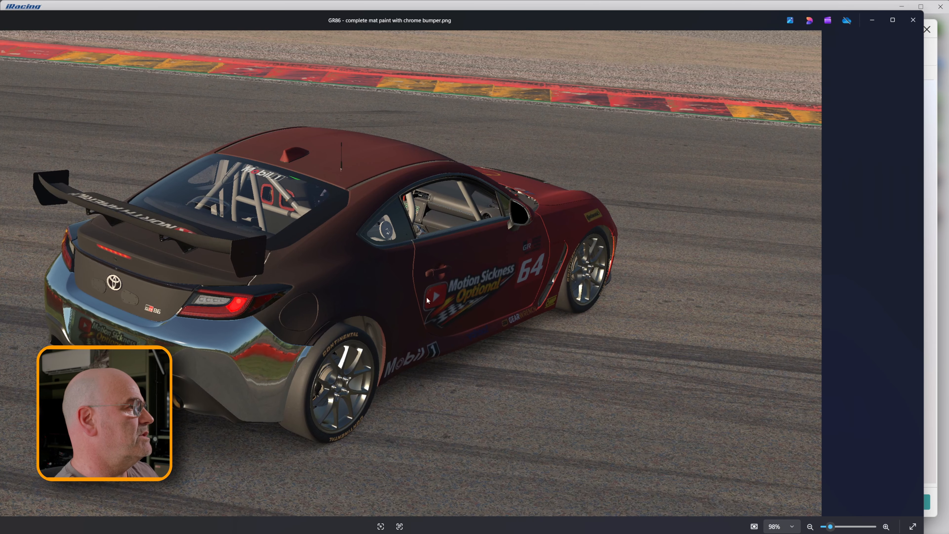
left_click_drag(271, 19, 300, 10)
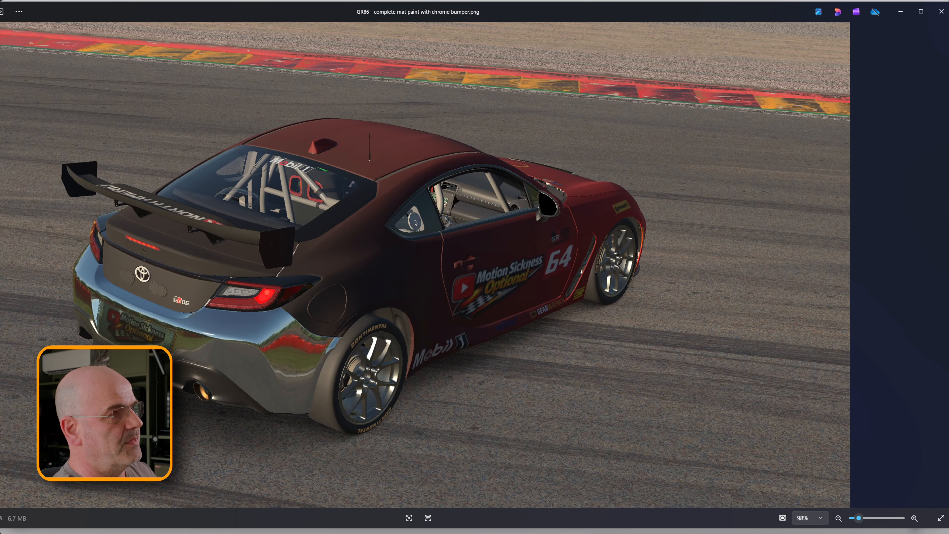
left_click(900, 12)
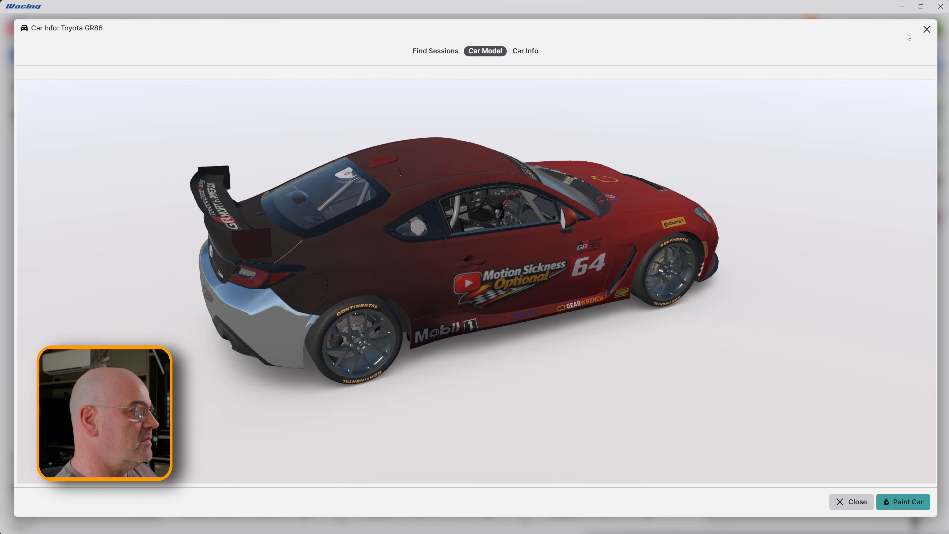
left_click_drag(472, 309, 509, 272)
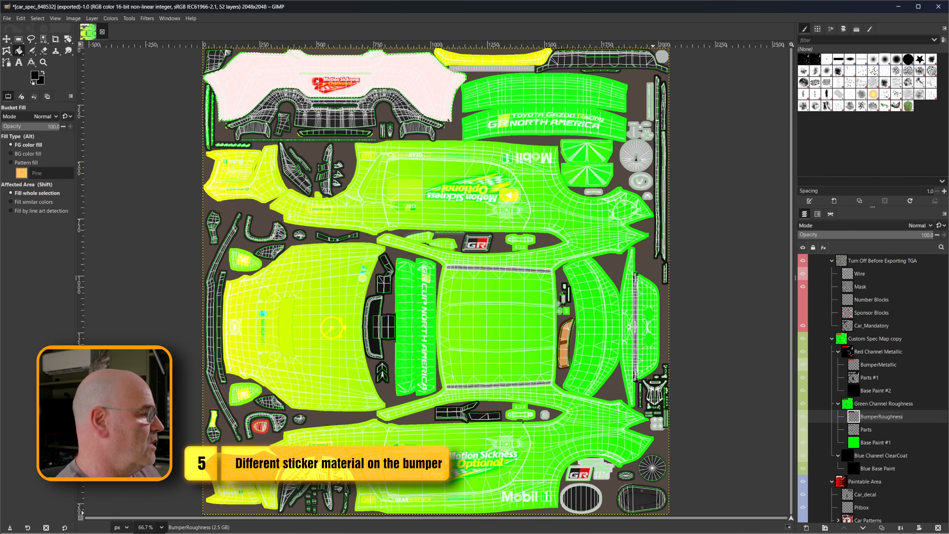
Switch back to GIMP and select the YouTube Channel.png layer that holds the Motion Sickness Optional sticker on the bumper.
key("2")
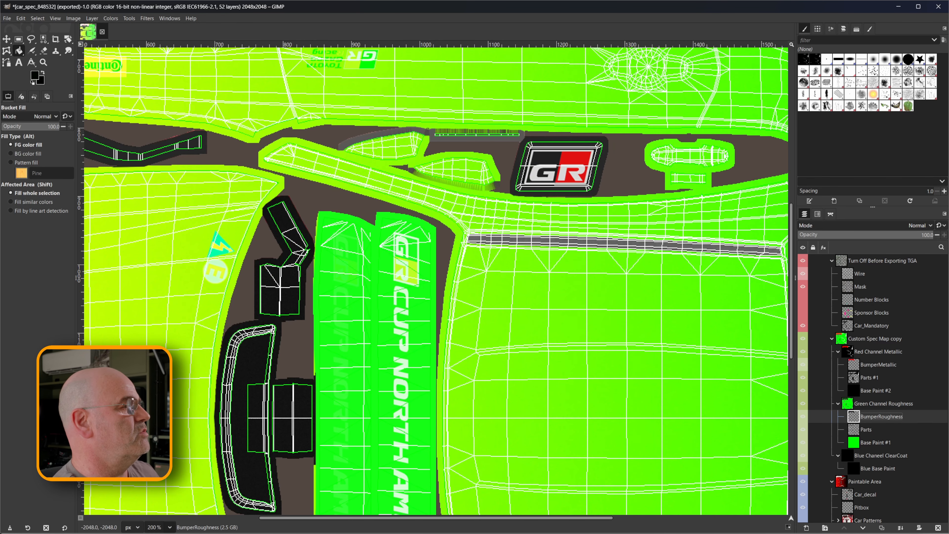
scroll(435, 280, "up", 10)
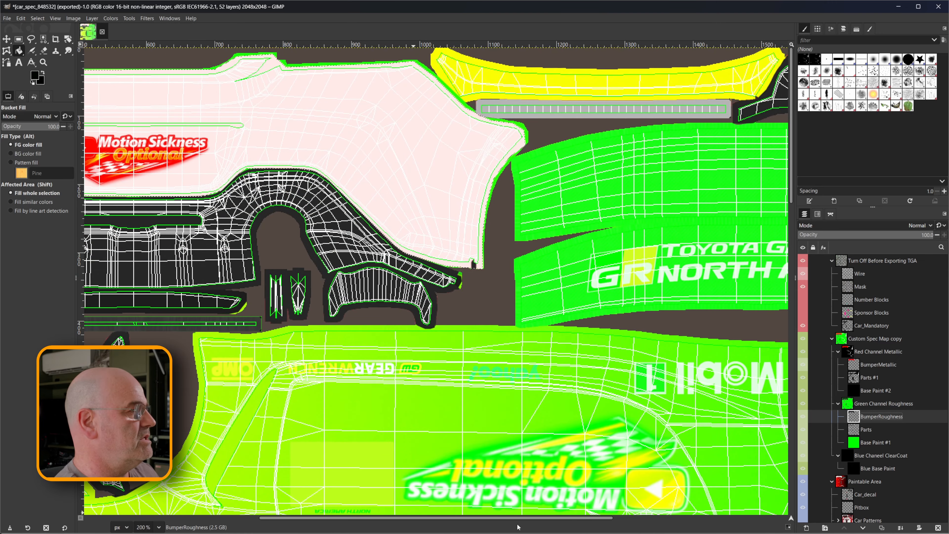
left_click_drag(512, 518, 380, 531)
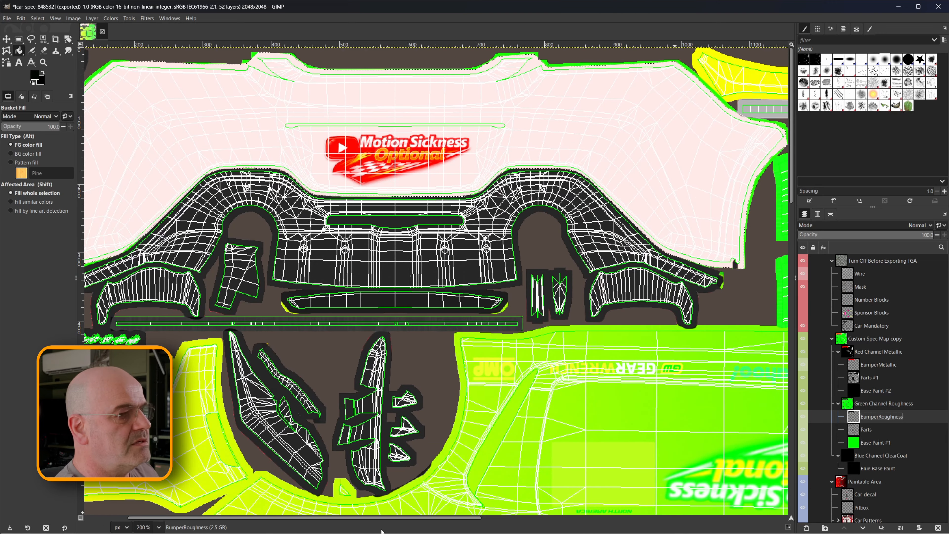
scroll(874, 425, "down", 2)
scroll(874, 425, "down", 5)
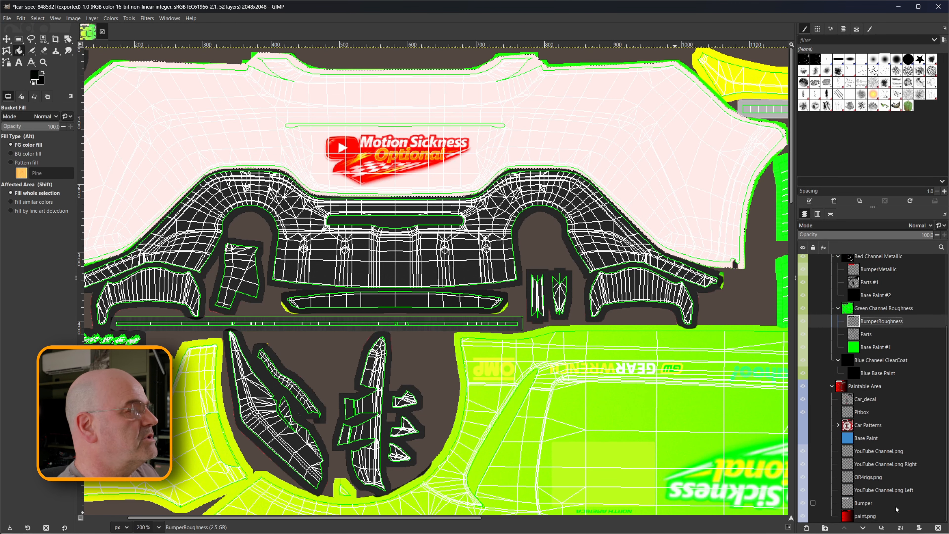
left_click(875, 451)
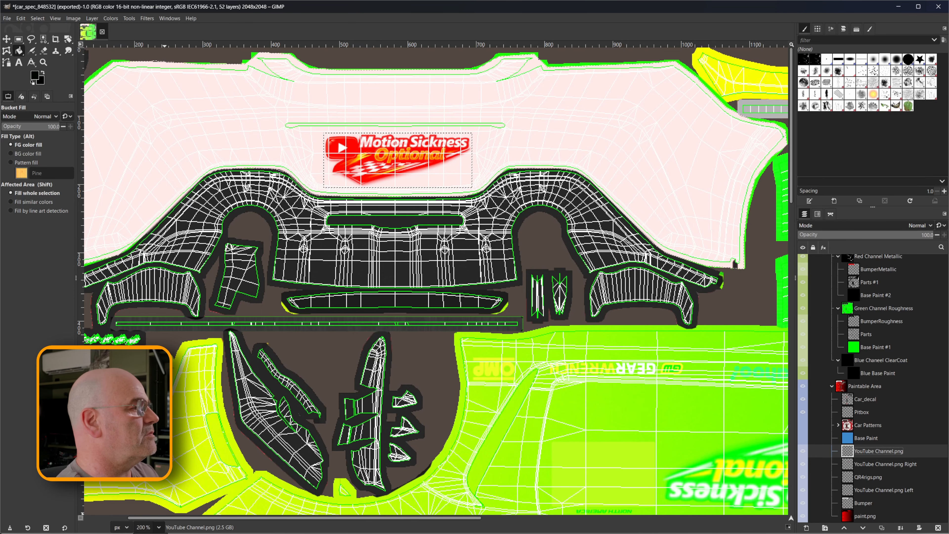
left_click(149, 438)
scroll(352, 416, "up", 12)
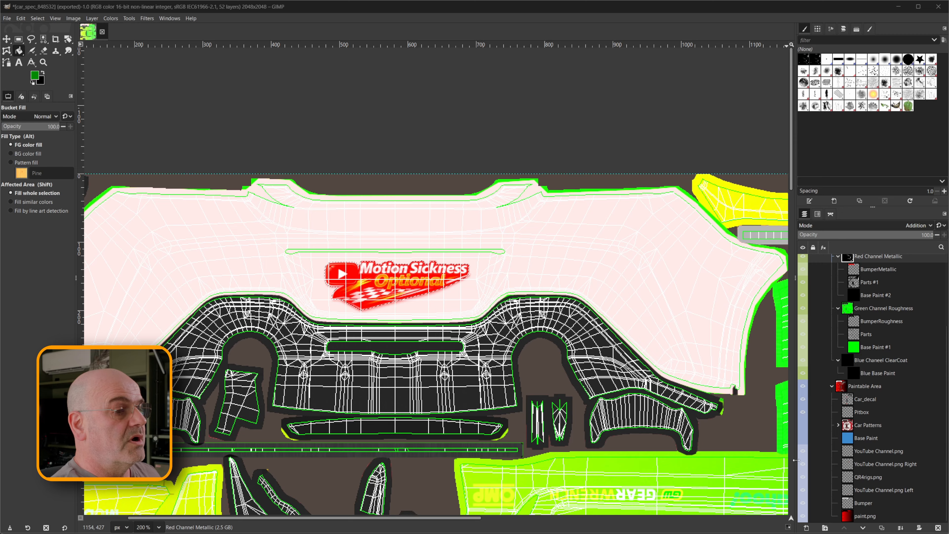
left_click(873, 450)
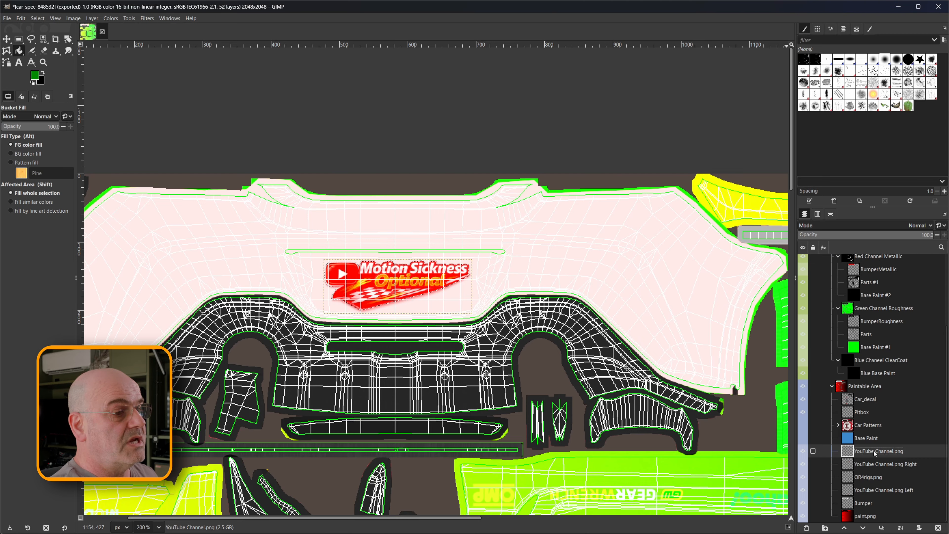
right_click(873, 451)
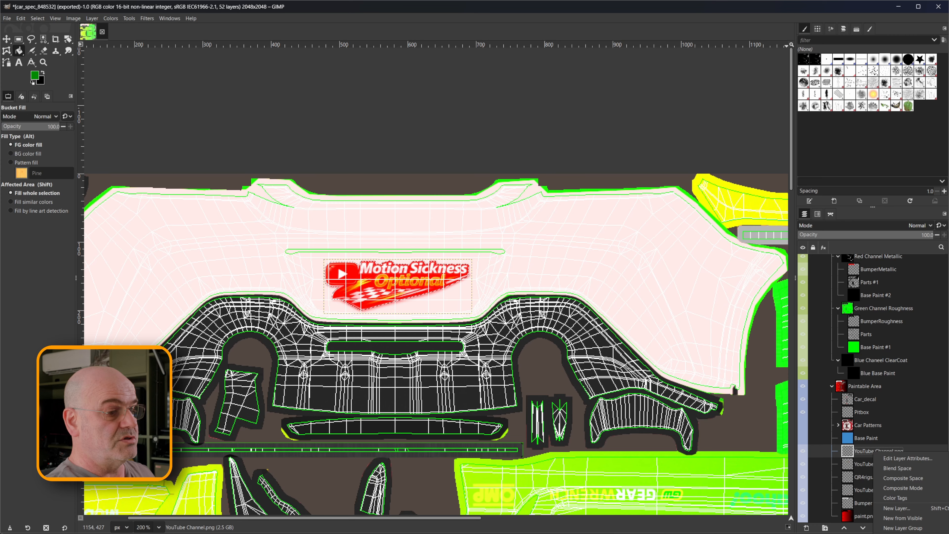
key("Escape")
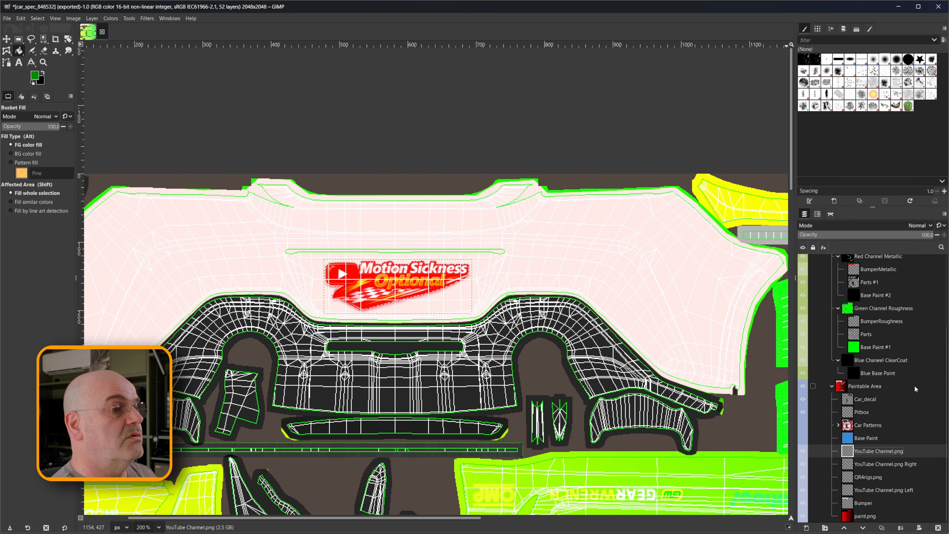
Create a transparent layer named "StickerMetallic" directly above BumperMetallic in the Red Channel Metallic group.
scroll(915, 386, "up", 3)
left_click(874, 328)
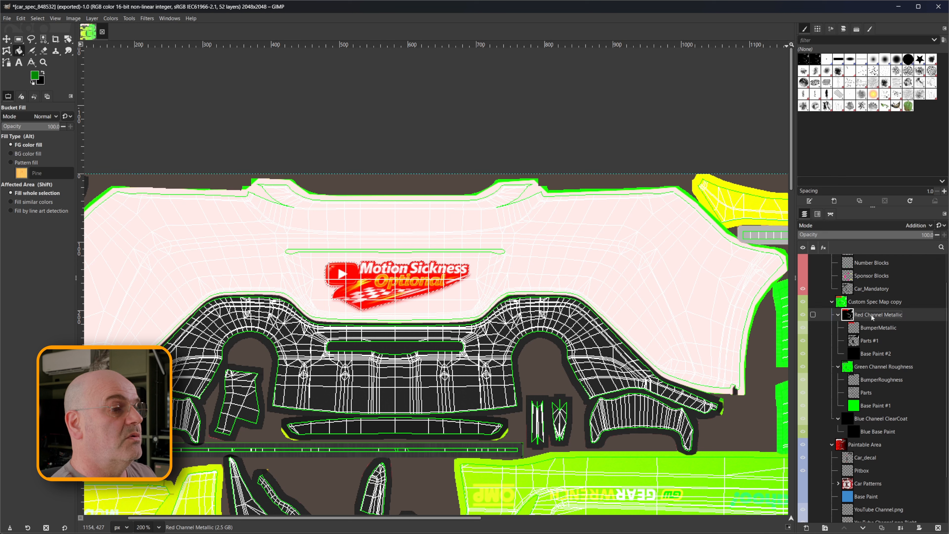
right_click(876, 330)
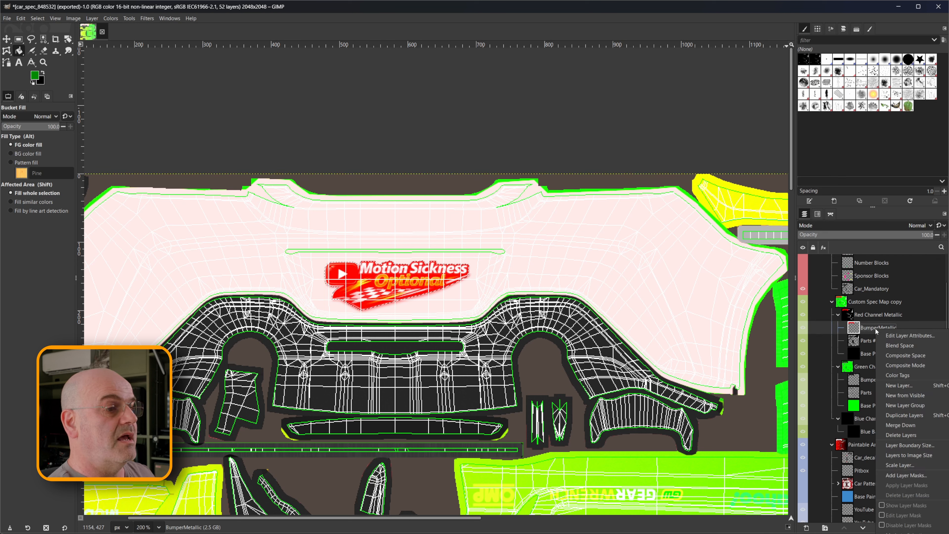
left_click(905, 387)
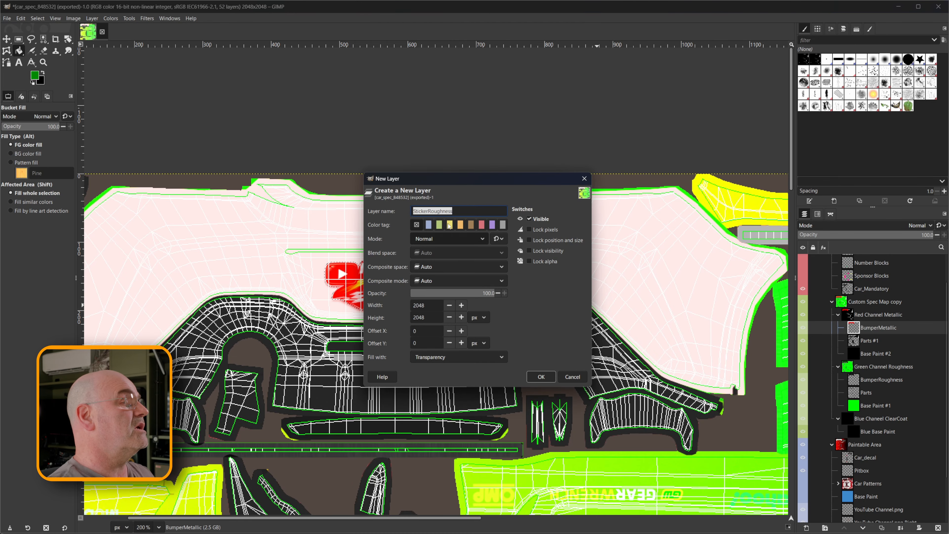
left_click_drag(428, 211, 484, 214)
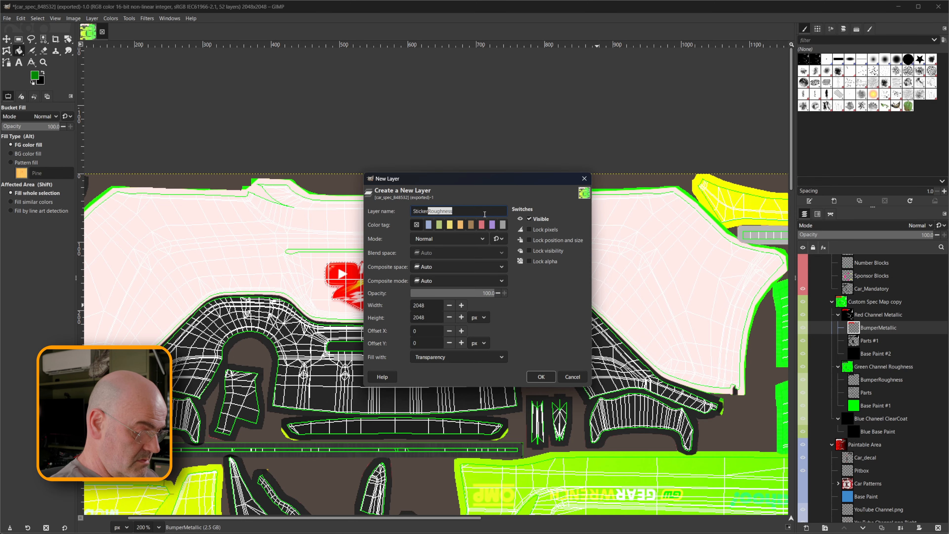
type("Met")
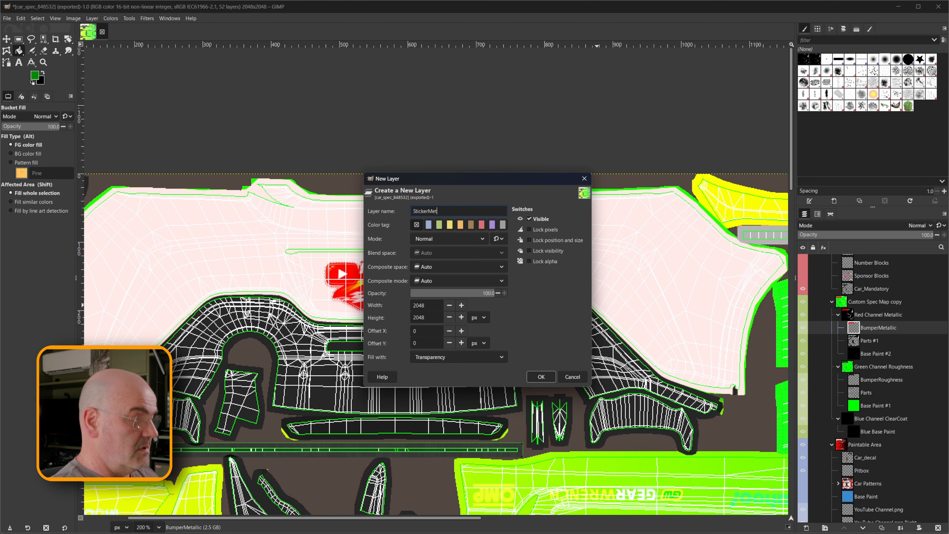
type("al")
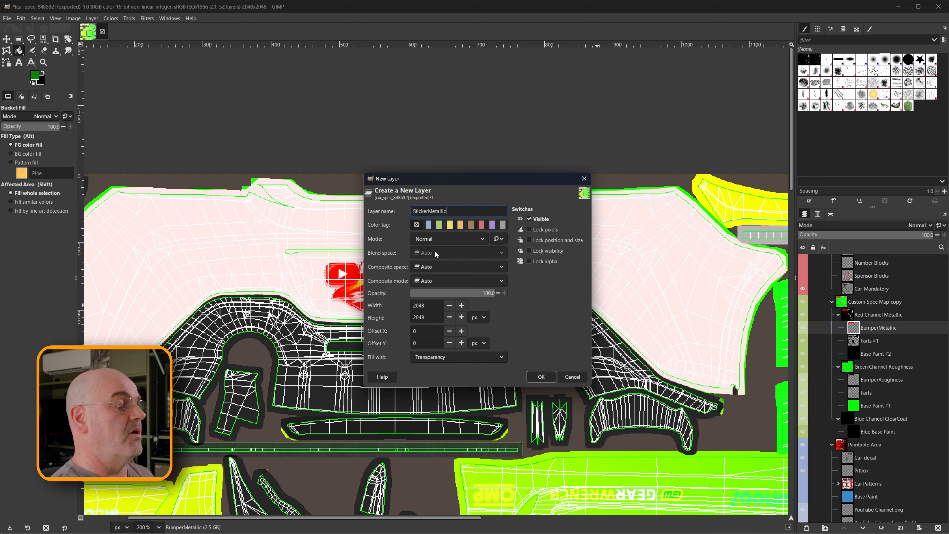
type("lic")
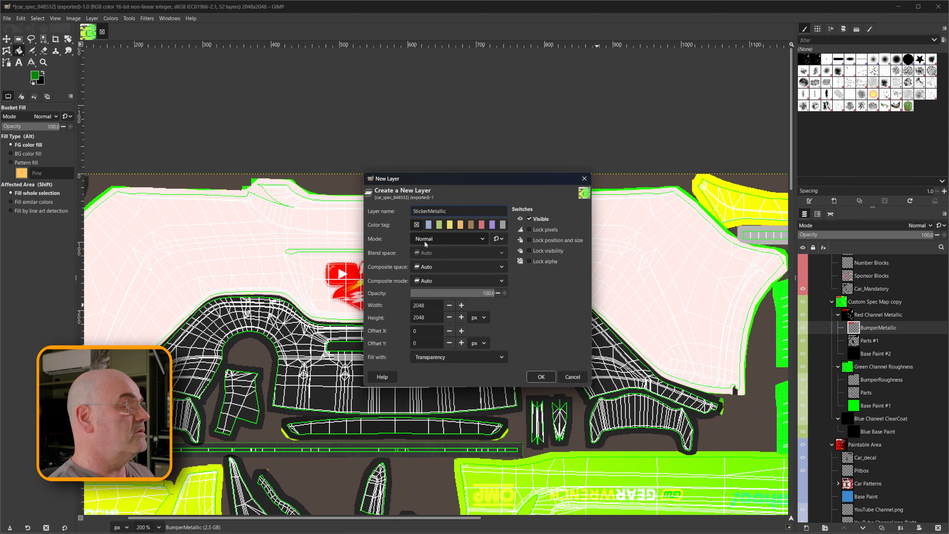
left_click(541, 376)
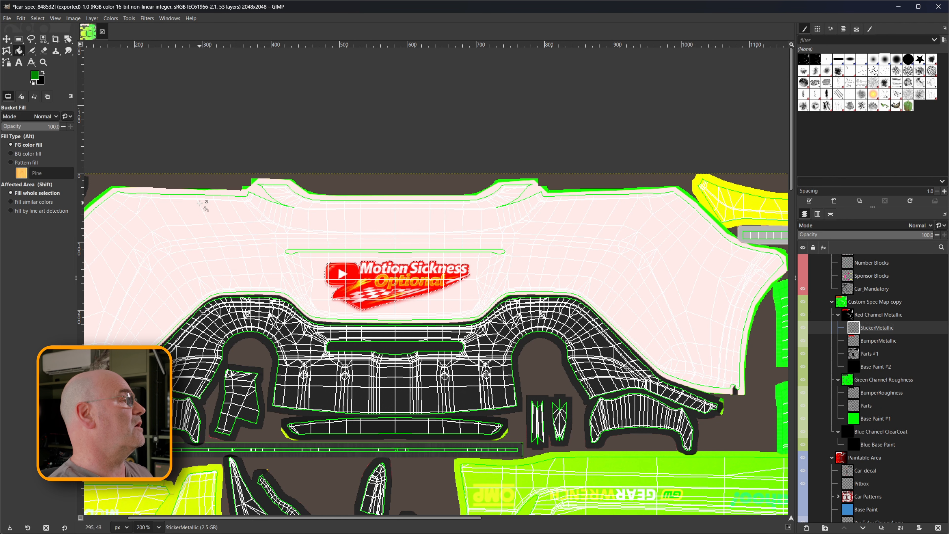
Set the foreground colour to 560000 (red 86, green and blue 0) and fill the sticker selection on the StickerMetallic layer.
left_click(32, 78)
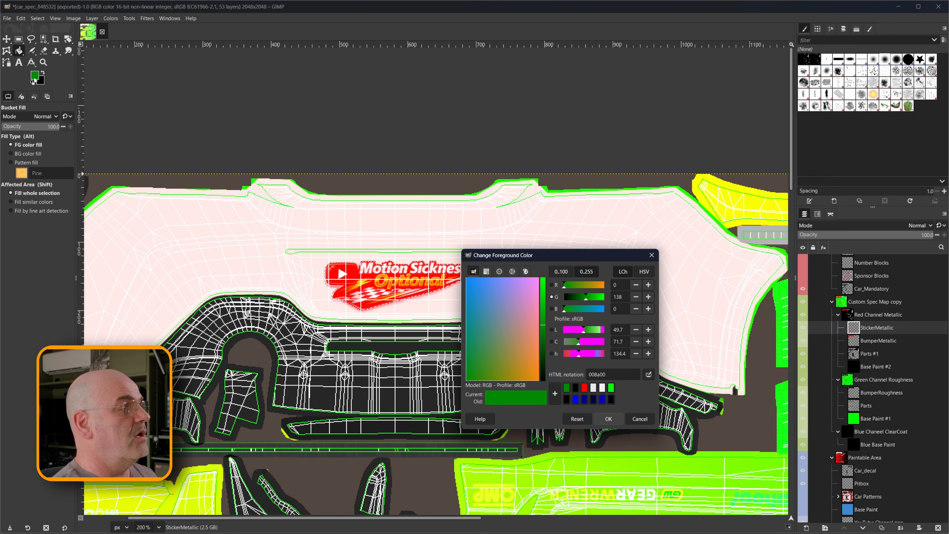
left_click(551, 285)
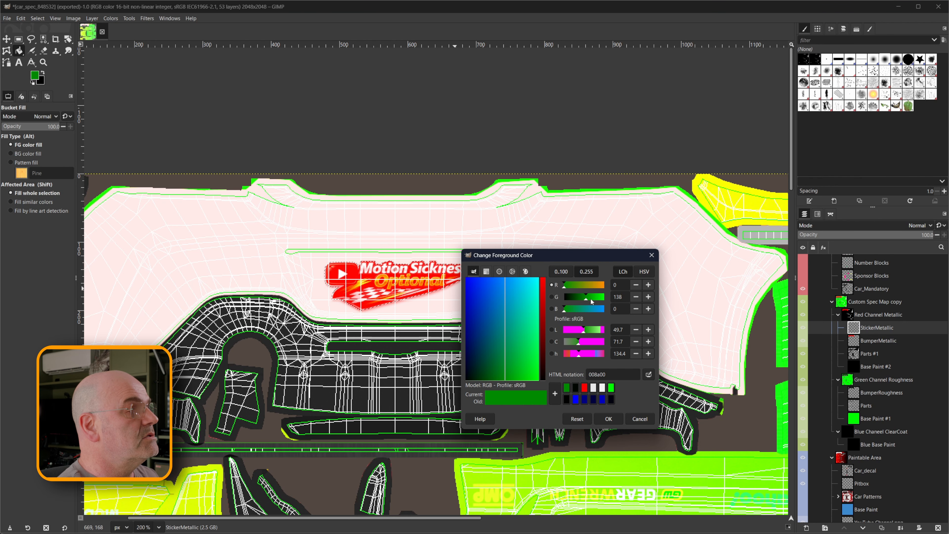
mouse_move(585, 298)
left_mouse_down()
mouse_move(558, 301)
mouse_move(576, 287)
left_mouse_up()
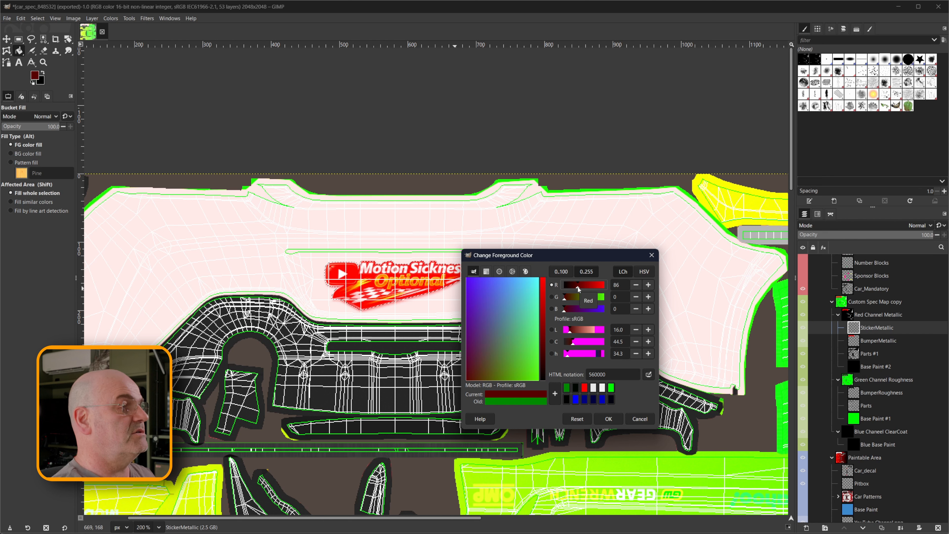
left_click(610, 417)
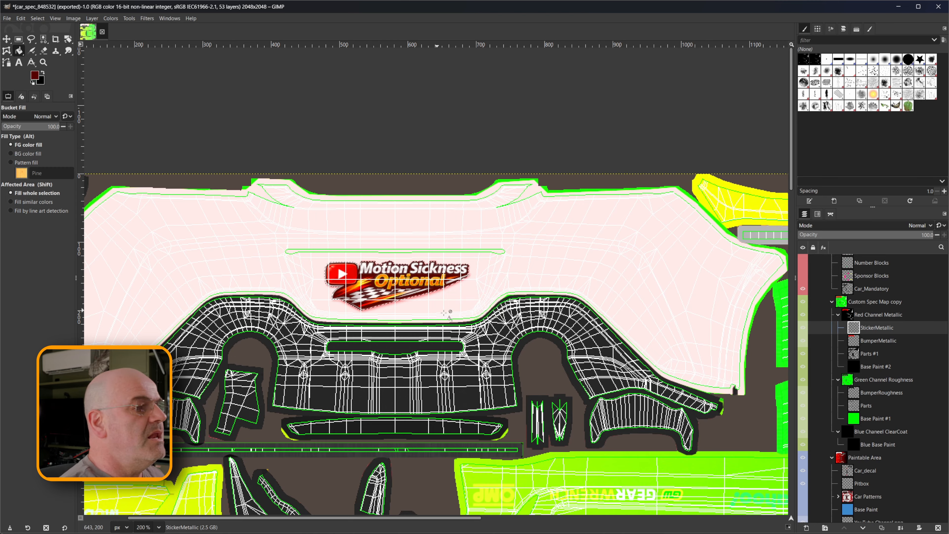
Create a transparent layer named "StickerRoughness" directly above BumperRoughness in the Green Channel Roughness group.
left_click(876, 392)
right_click(877, 393)
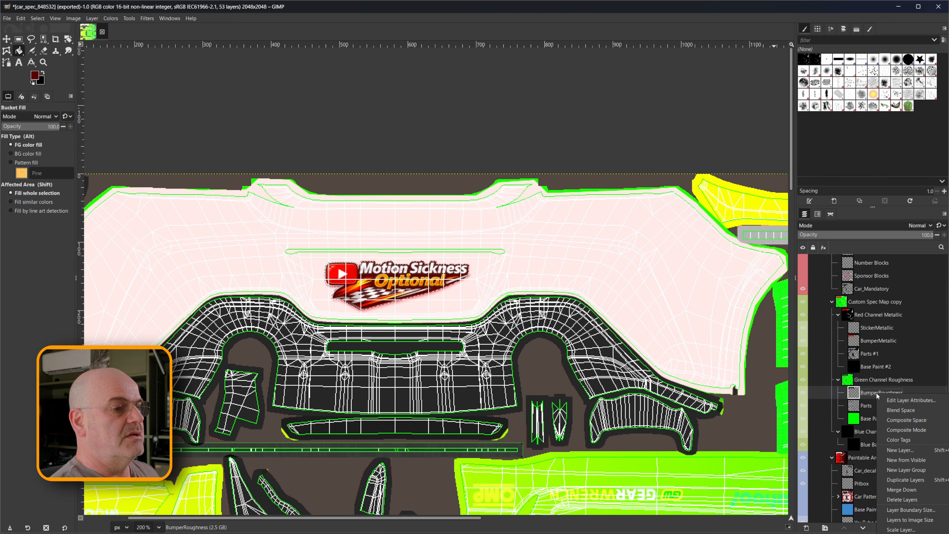
left_click(893, 450)
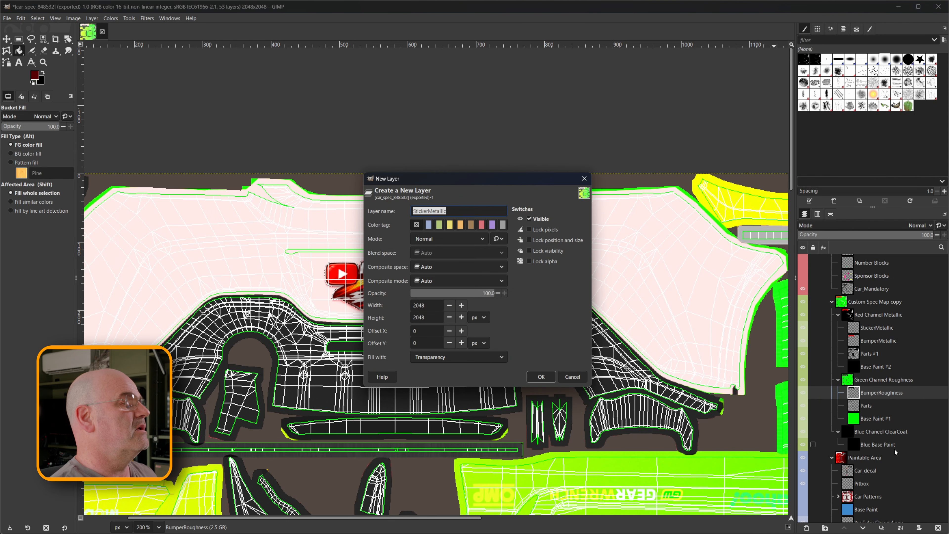
type("StickerR")
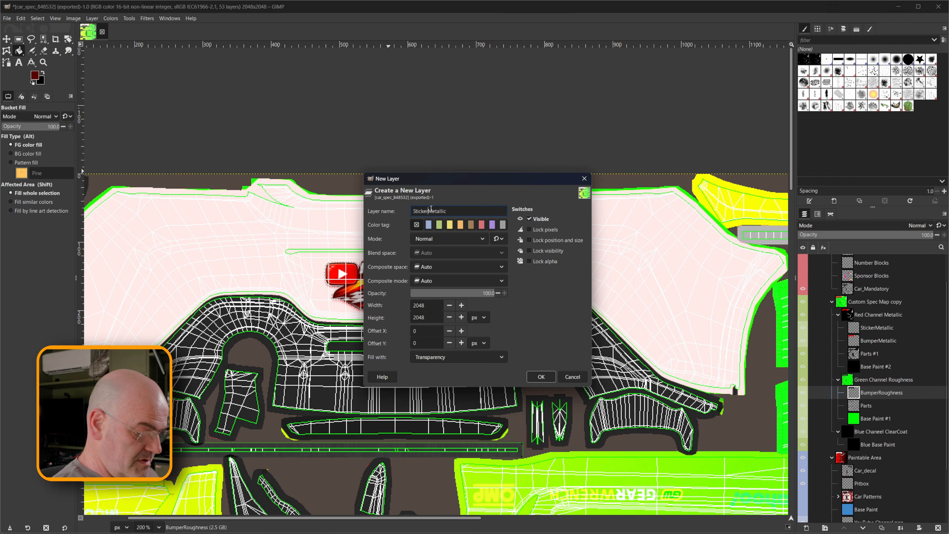
type("oughness")
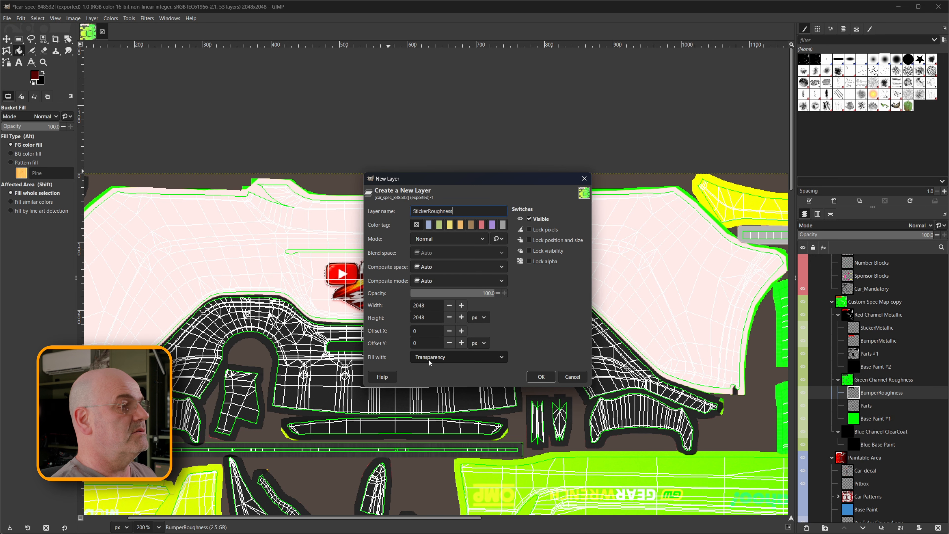
left_click(541, 376)
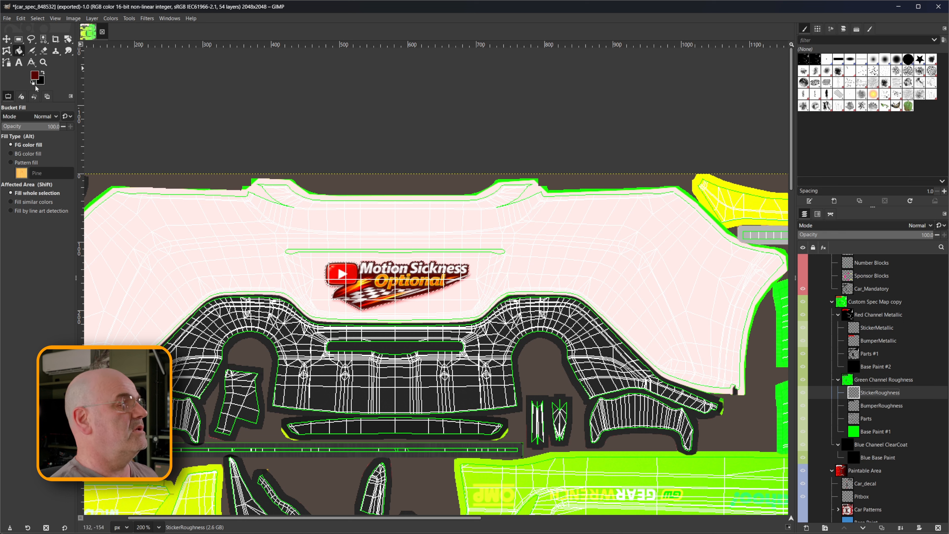
Set the foreground colour to 005700 (green 87, red and blue 0) and fill the sticker selection on the StickerRoughness layer.
left_click(34, 77)
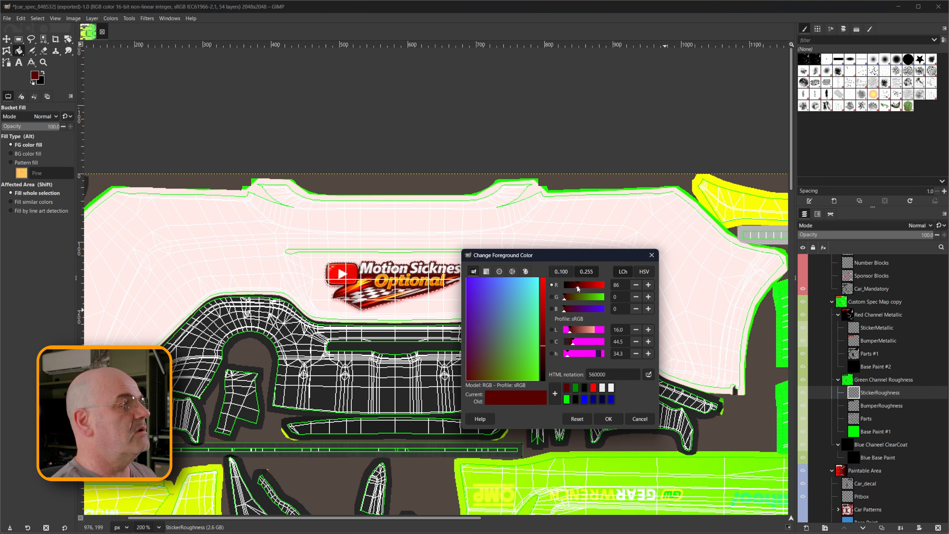
mouse_move(576, 287)
left_mouse_down()
mouse_move(563, 286)
mouse_move(578, 299)
left_mouse_up()
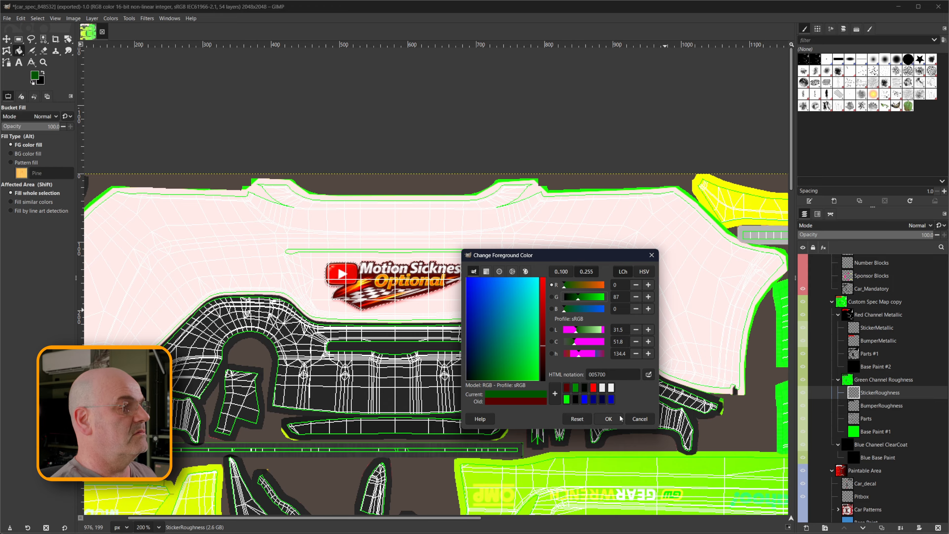
left_click(608, 419)
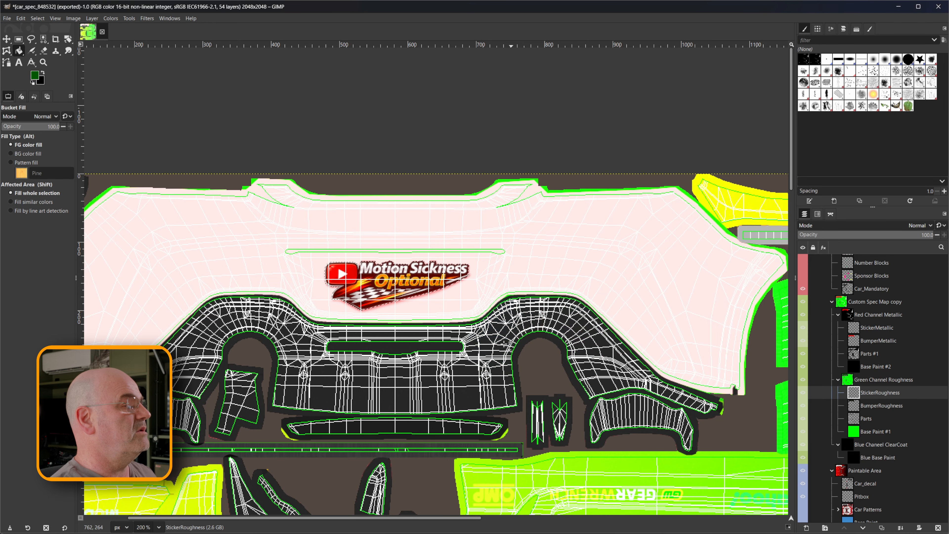
left_click(400, 277)
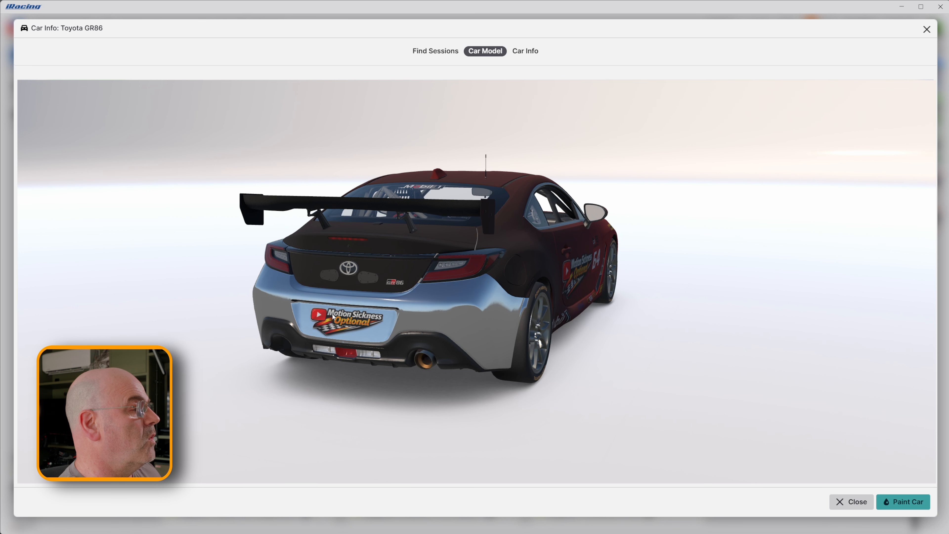
Switch to iRacing's Toyota GR86 model and rotate the car to examine the sticker's finish on the chrome rear bumper.
mouse_move(361, 332)
left_mouse_down()
mouse_move(407, 329)
mouse_move(360, 332)
left_mouse_up()
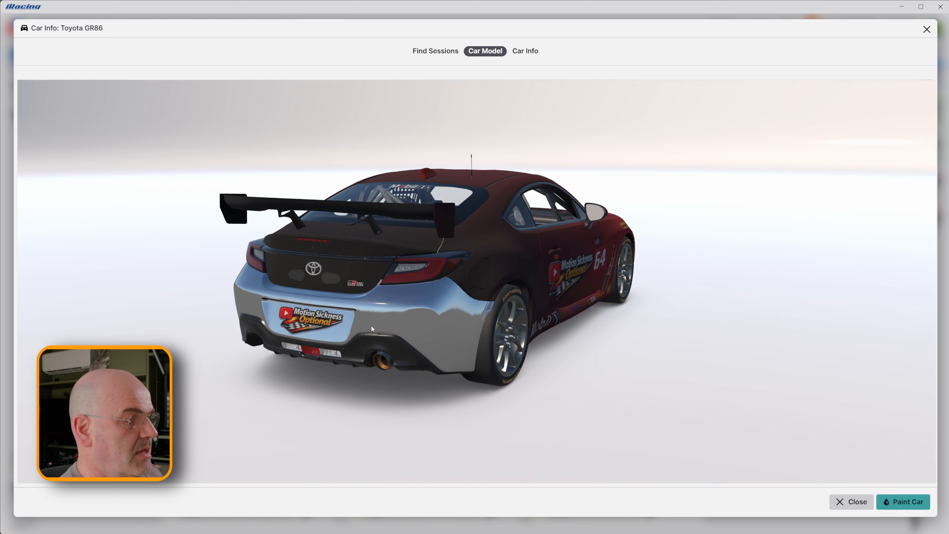